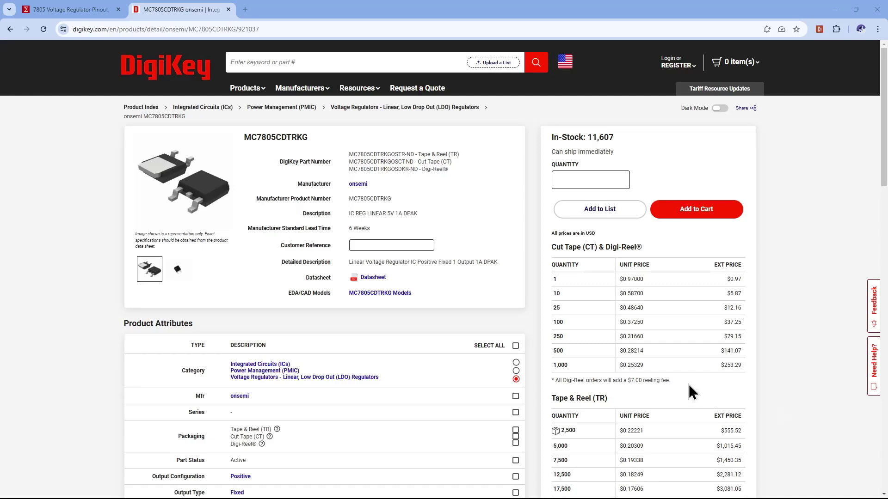
Minimize the DigiKey Chrome window to return to the Altium regulator symbol
{"action": "left_click", "coordinate": [834, 10]}
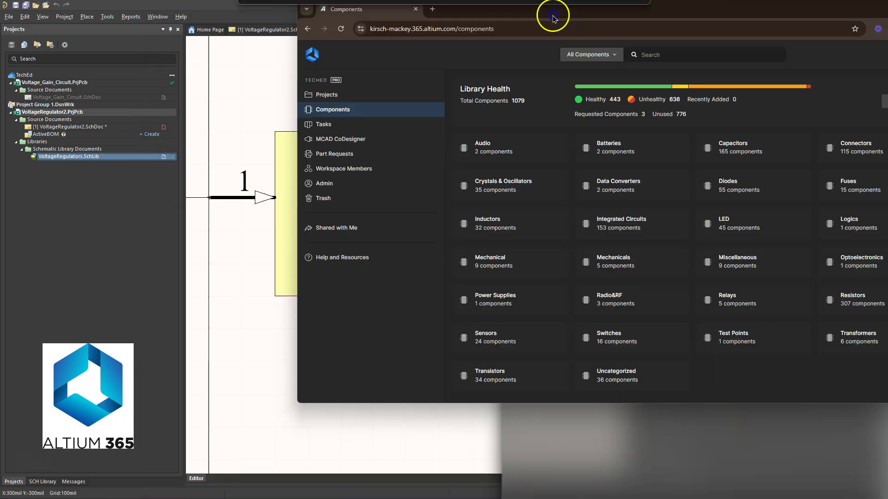
Maximize the Altium 365 Components window and open its Audio category card
{"action": "left_click_drag", "start_coordinate": [554, 12], "coordinate": [430, 54]}
{"action": "double_click", "coordinate": [430, 54]}
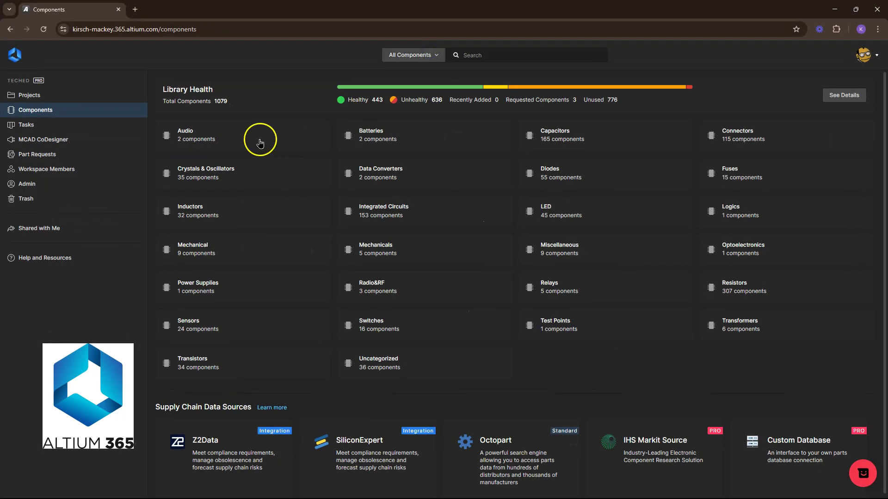
{"action": "left_click", "coordinate": [215, 97]}
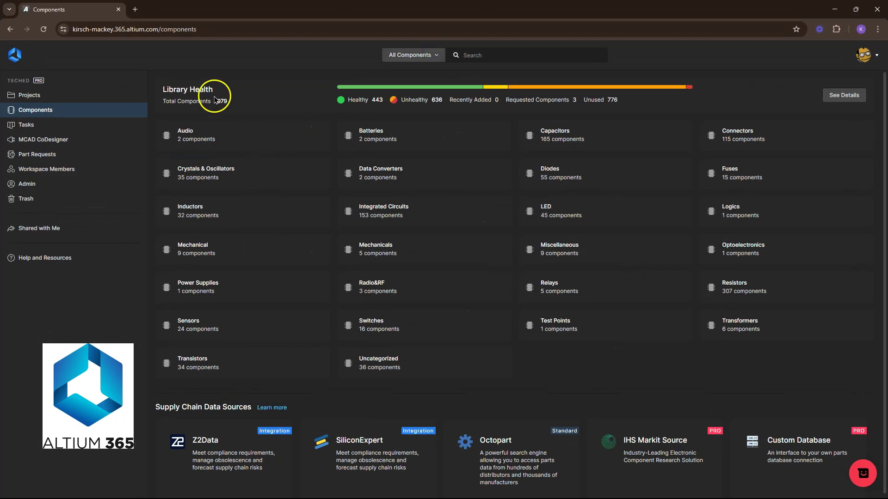
{"action": "left_click", "coordinate": [254, 103]}
{"action": "left_click", "coordinate": [244, 132]}
{"action": "mouse_move", "coordinate": [244, 134]}
{"action": "left_mouse_down"}
{"action": "mouse_move", "coordinate": [204, 133]}
{"action": "mouse_move", "coordinate": [227, 136]}
{"action": "left_mouse_up"}
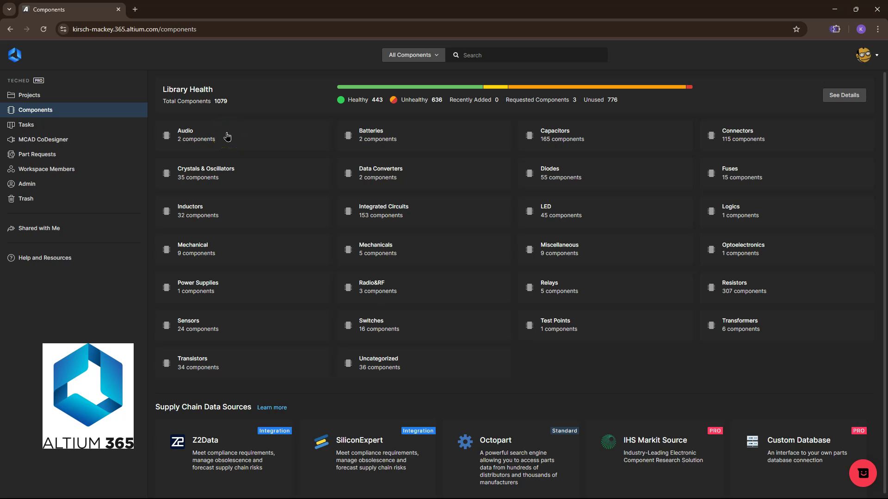
{"action": "left_click", "coordinate": [228, 132]}
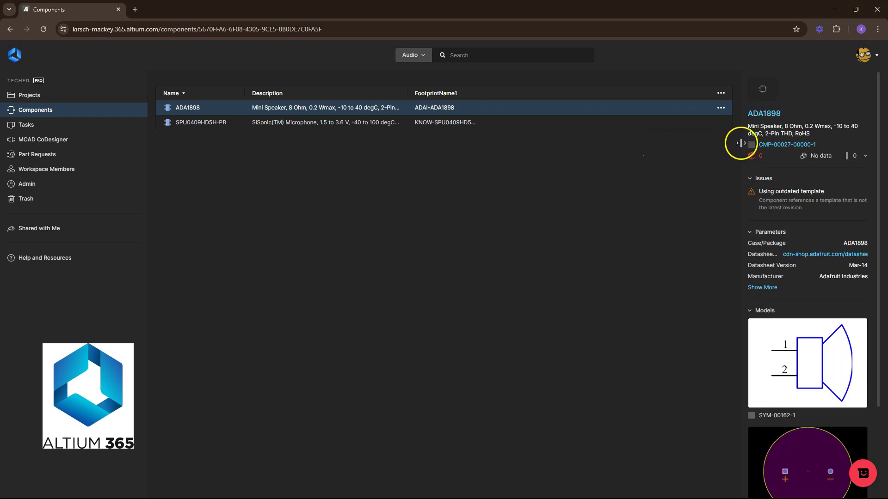
{"action": "left_click_drag", "start_coordinate": [740, 143], "coordinate": [596, 144]}
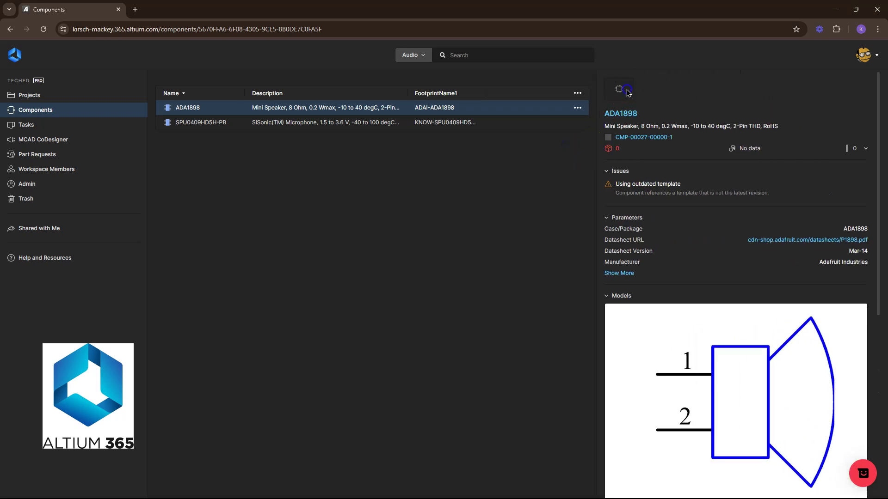
{"action": "scroll", "coordinate": [699, 194], "scroll_direction": "down", "scroll_amount": 4}
{"action": "scroll", "coordinate": [703, 199], "scroll_direction": "up", "scroll_amount": 2}
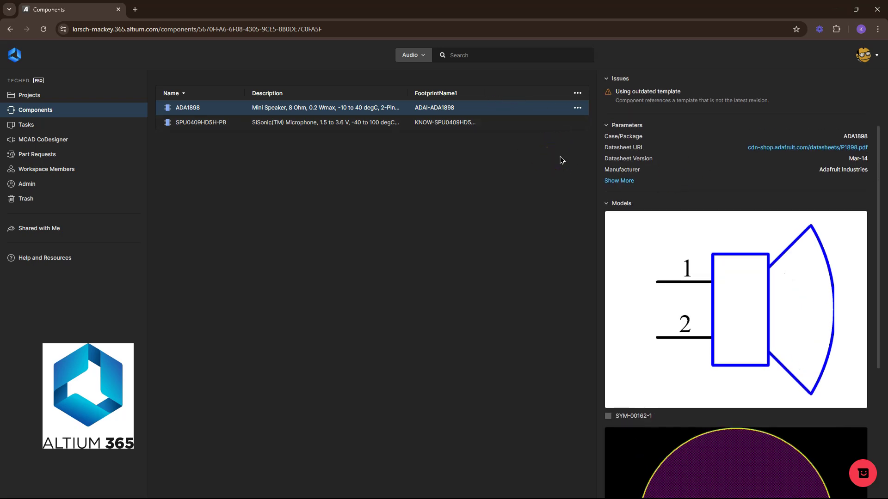
{"action": "scroll", "coordinate": [712, 203], "scroll_direction": "down", "scroll_amount": 5}
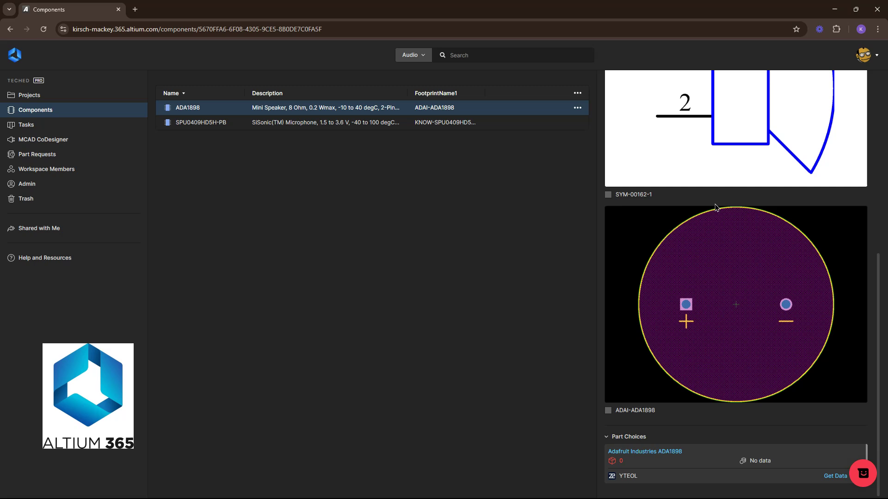
{"action": "scroll", "coordinate": [744, 226], "scroll_direction": "up", "scroll_amount": 3}
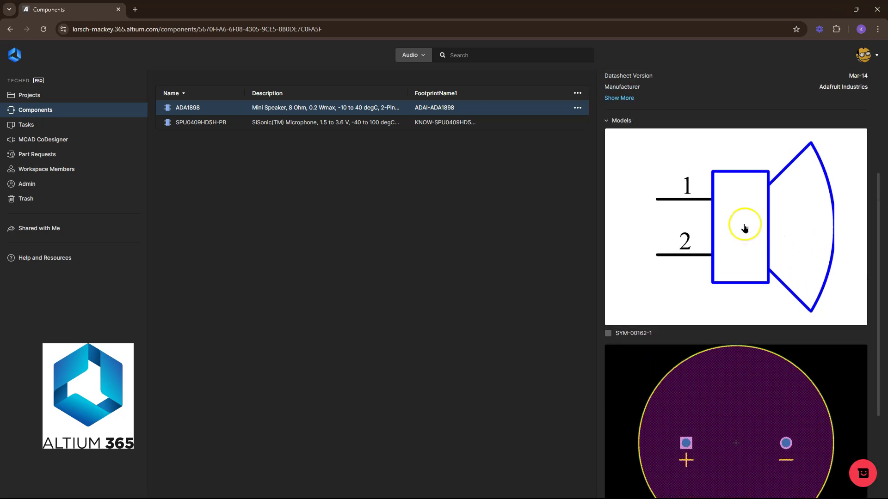
{"action": "scroll", "coordinate": [744, 226], "scroll_direction": "down", "scroll_amount": 3}
{"action": "scroll", "coordinate": [685, 158], "scroll_direction": "up", "scroll_amount": 3}
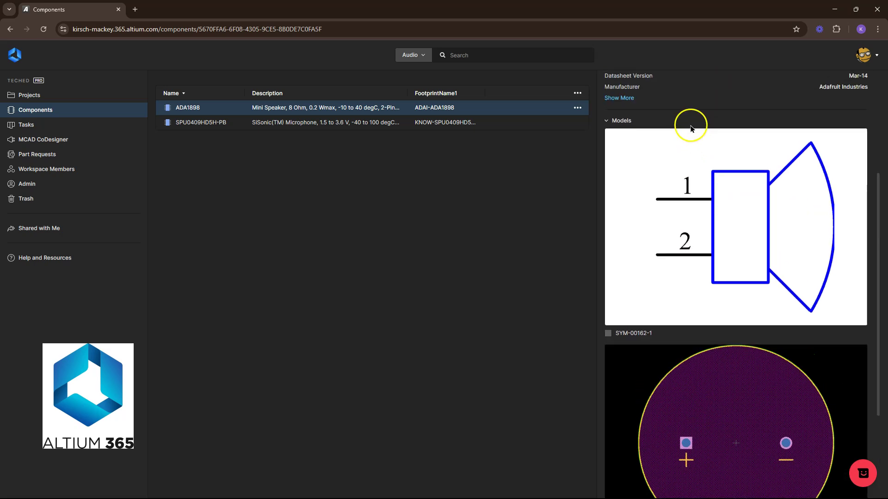
{"action": "scroll", "coordinate": [697, 174], "scroll_direction": "down", "scroll_amount": 3}
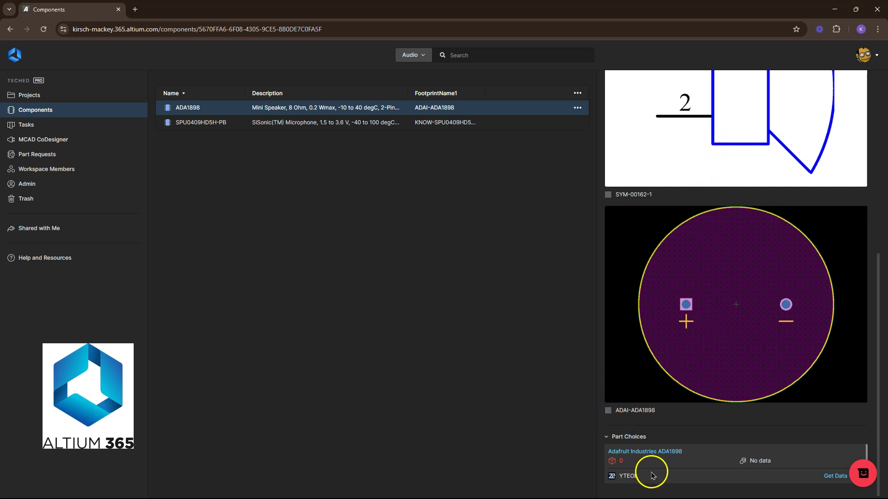
{"action": "left_click", "coordinate": [221, 126]}
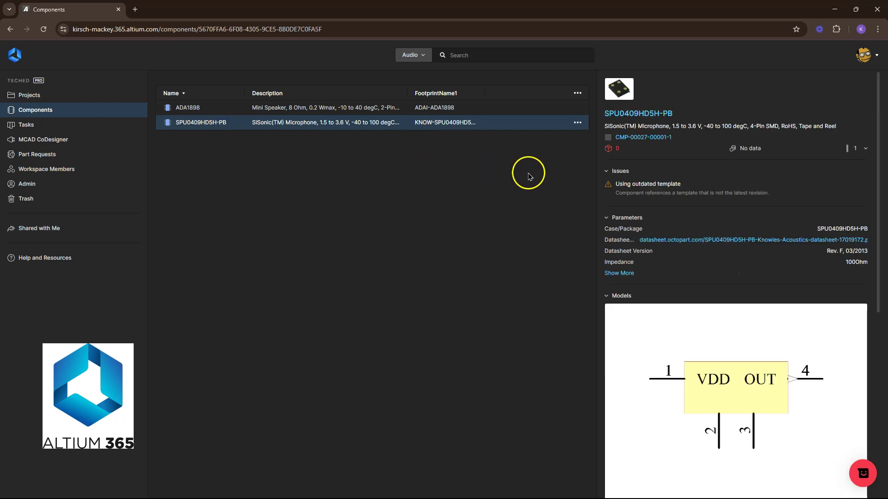
{"action": "scroll", "coordinate": [701, 226], "scroll_direction": "down", "scroll_amount": 7}
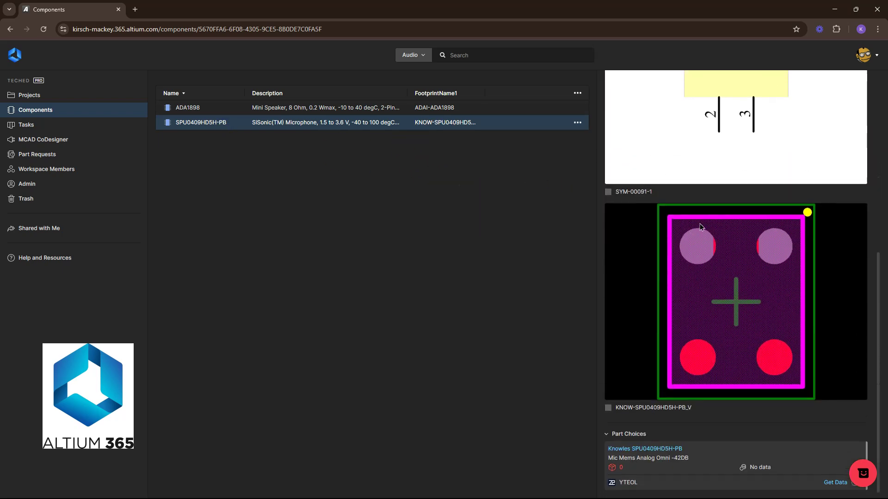
{"action": "scroll", "coordinate": [700, 227], "scroll_direction": "up", "scroll_amount": 4}
{"action": "left_click", "coordinate": [685, 229]}
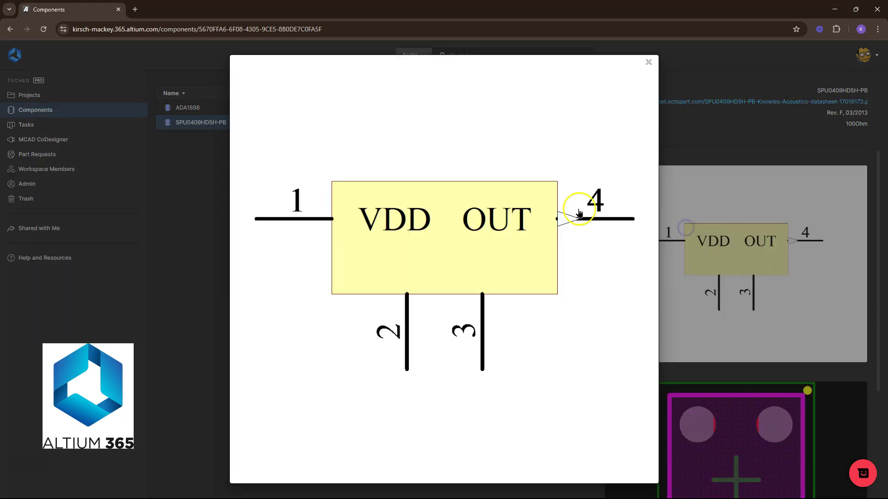
{"action": "left_click", "coordinate": [649, 62]}
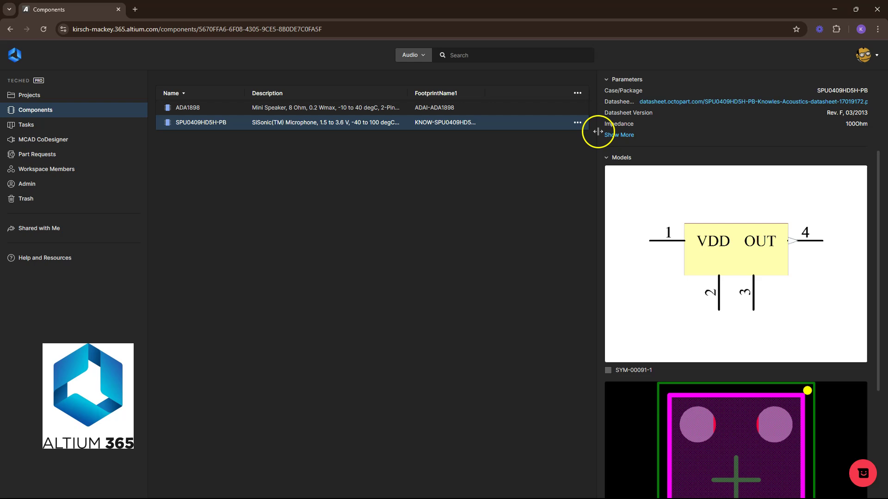
{"action": "left_click_drag", "start_coordinate": [598, 132], "coordinate": [699, 135]}
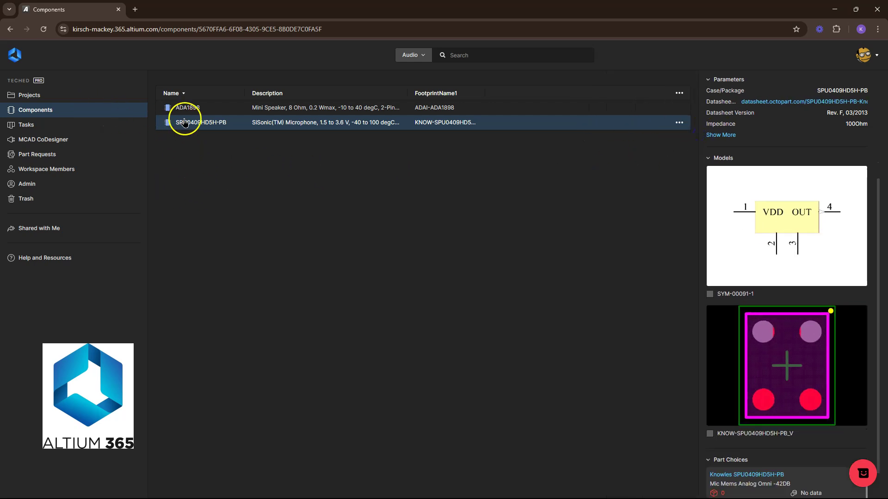
{"action": "left_click", "coordinate": [218, 109]}
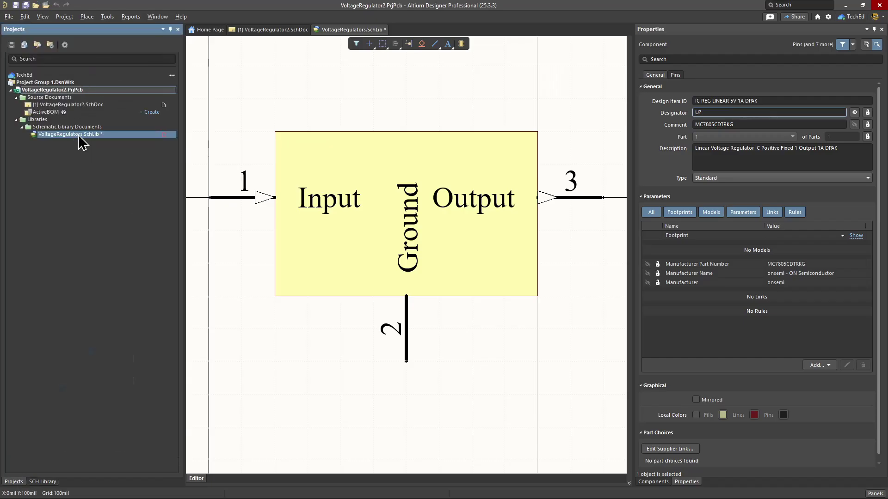
In the SCH Library list, delete the first regulator and the v2 regulator, confirming each
{"action": "left_click", "coordinate": [43, 482]}
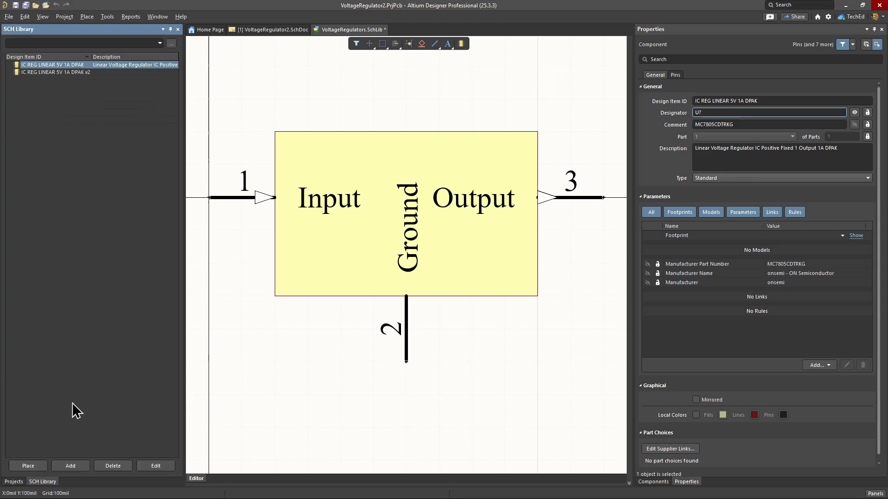
{"action": "right_click", "coordinate": [70, 66]}
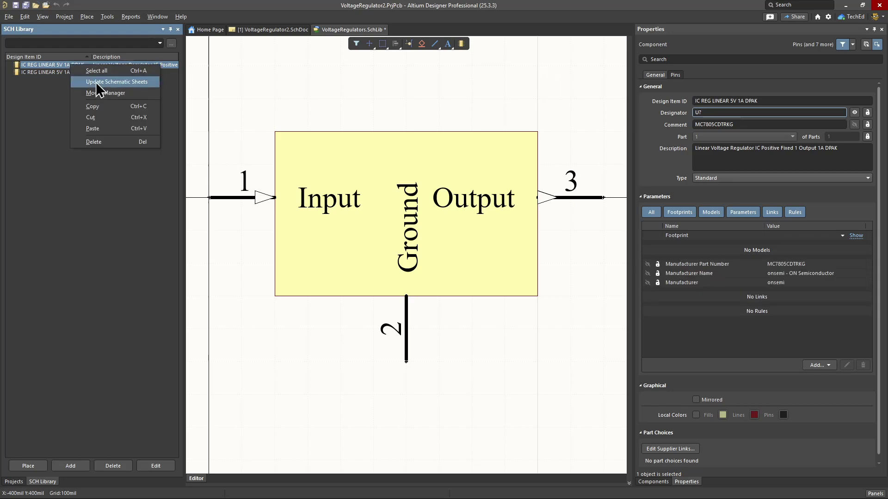
{"action": "left_click", "coordinate": [123, 141]}
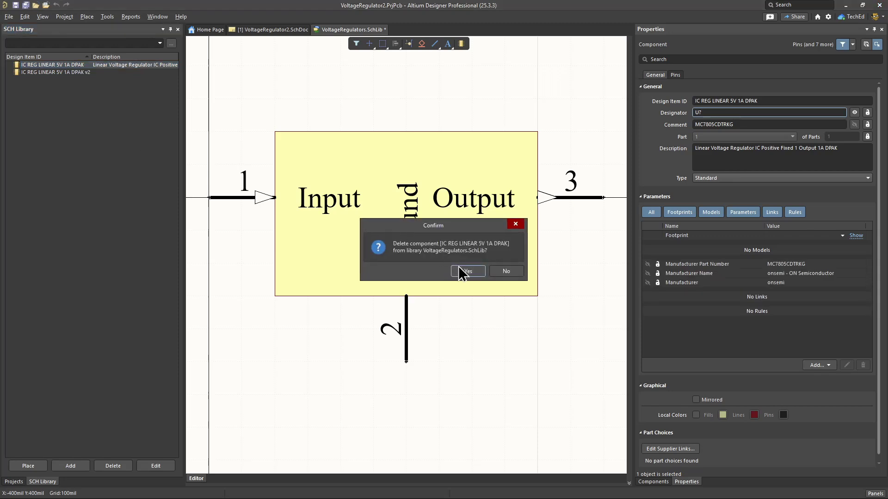
{"action": "left_click", "coordinate": [473, 274]}
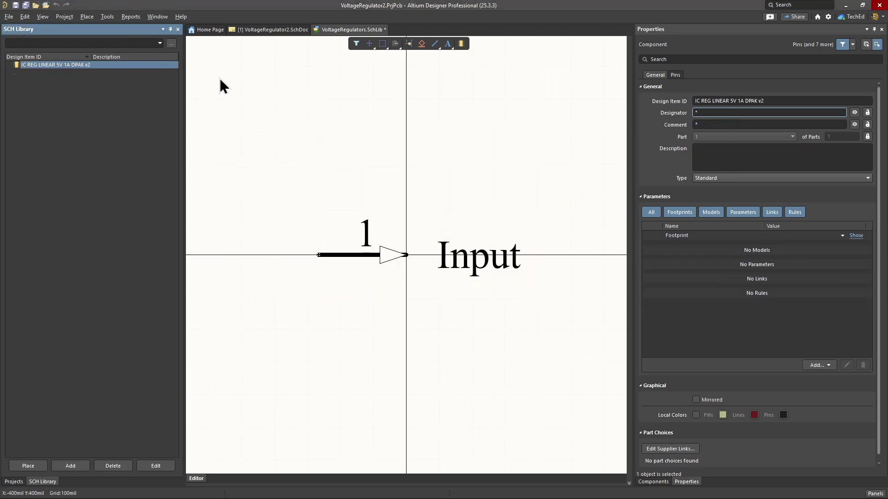
{"action": "right_click", "coordinate": [79, 69]}
{"action": "left_click", "coordinate": [134, 144]}
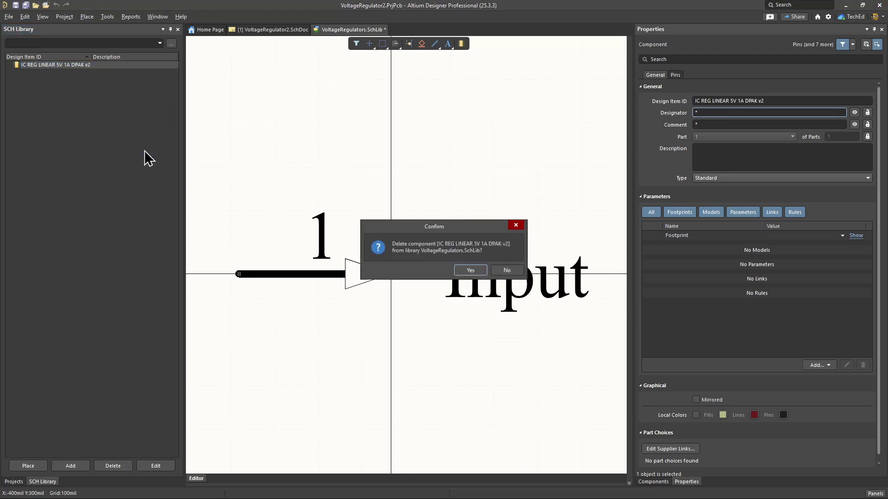
{"action": "left_click", "coordinate": [473, 273]}
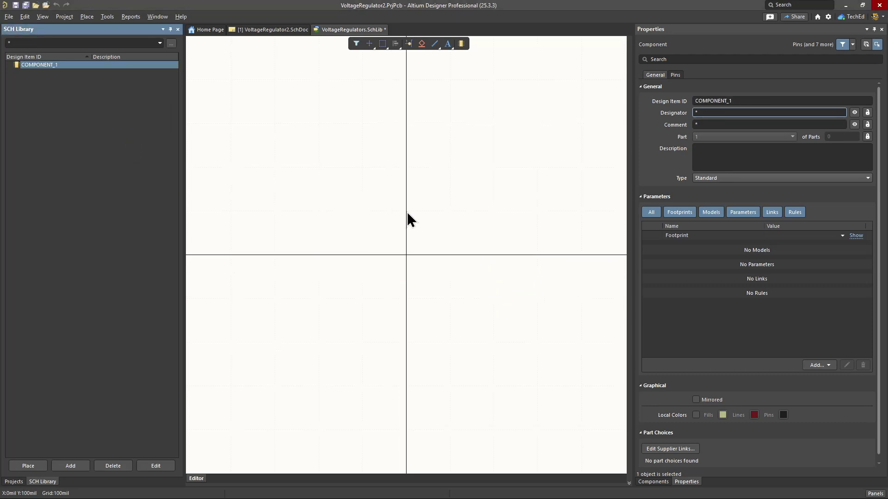
Paste IC REG LINEAR 5V 1A DPAK into the component's Design Item ID
{"action": "double_click", "coordinate": [50, 67]}
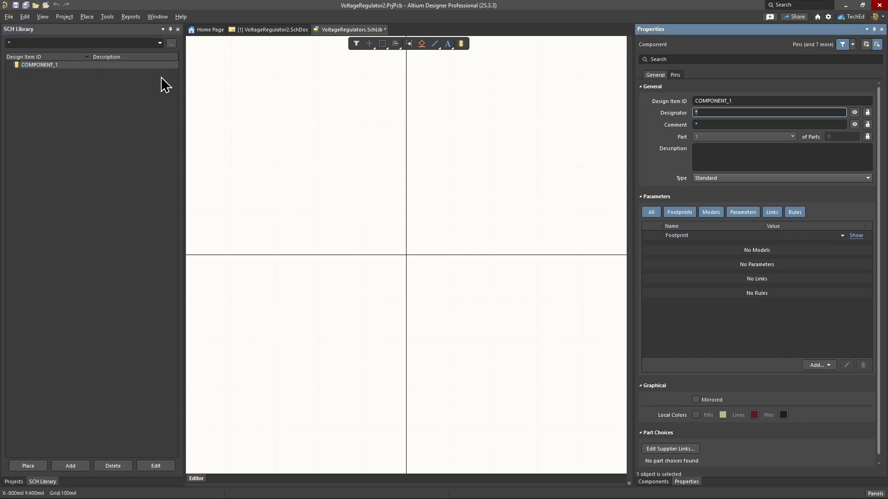
{"action": "left_click", "coordinate": [749, 101]}
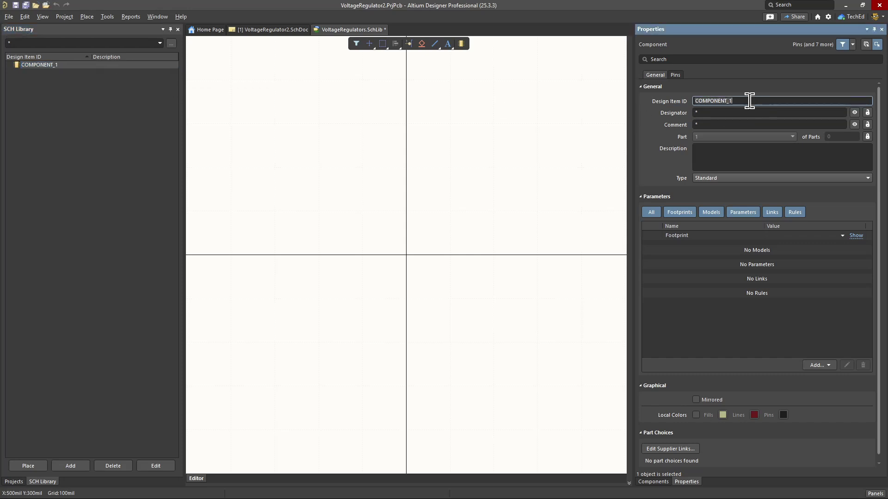
{"action": "key", "text": "ctrl+a"}
{"action": "type", "text": "IC REG LINEAR 5V 1A DPAK"}
Set the designator to U? and bring up the MC7800 datasheet in the browser
{"action": "left_click", "coordinate": [783, 113]}
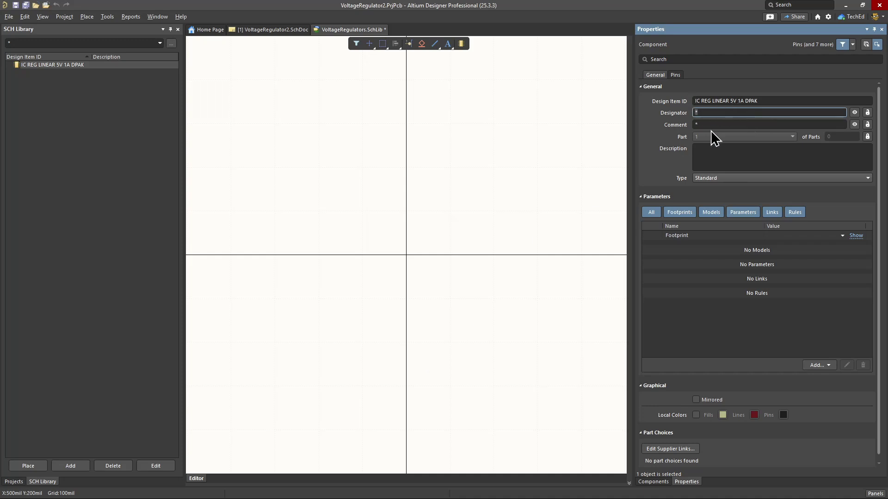
{"action": "key", "text": "Caps_Lock"}
{"action": "type", "text": "U"}
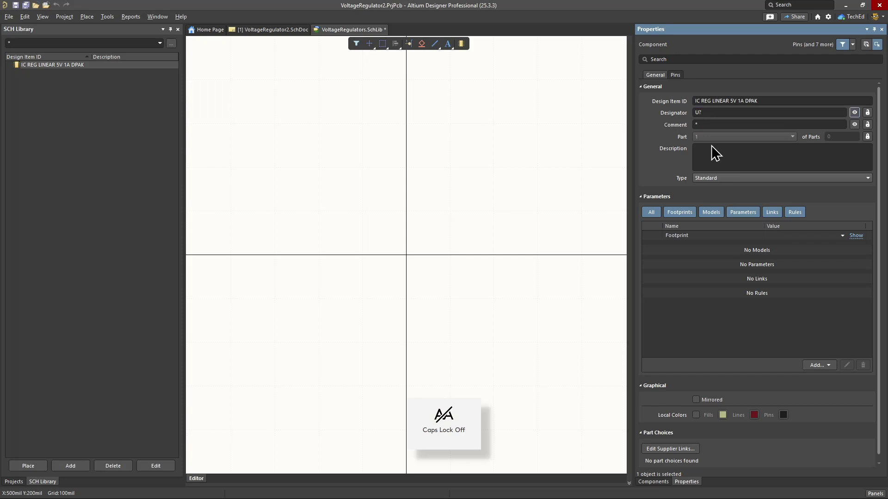
{"action": "key", "text": "Tab"}
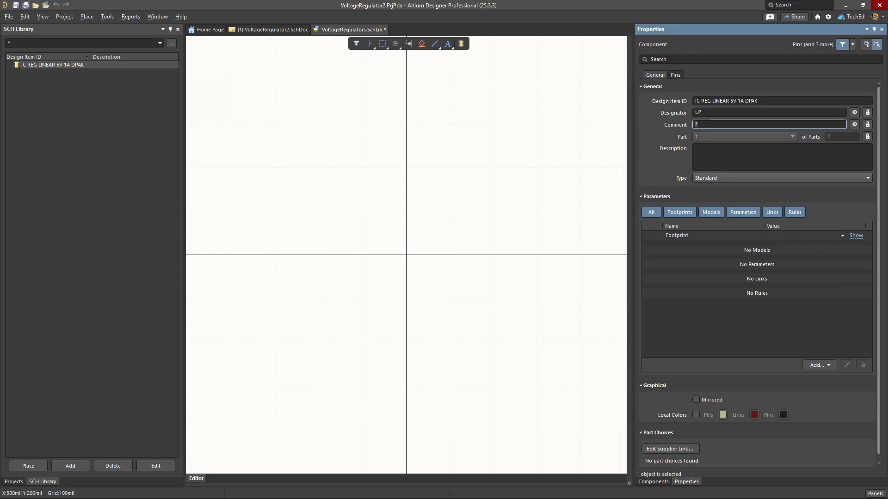
{"action": "key", "text": "alt+Tab"}
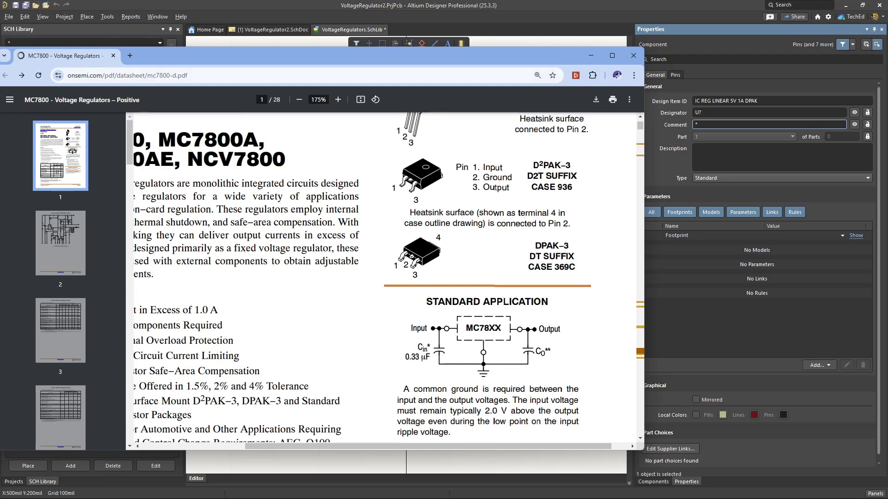
Copy the MC7805CDTRKG part number from DigiKey, then minimize both Chrome windows
{"action": "key", "text": "alt+Tab"}
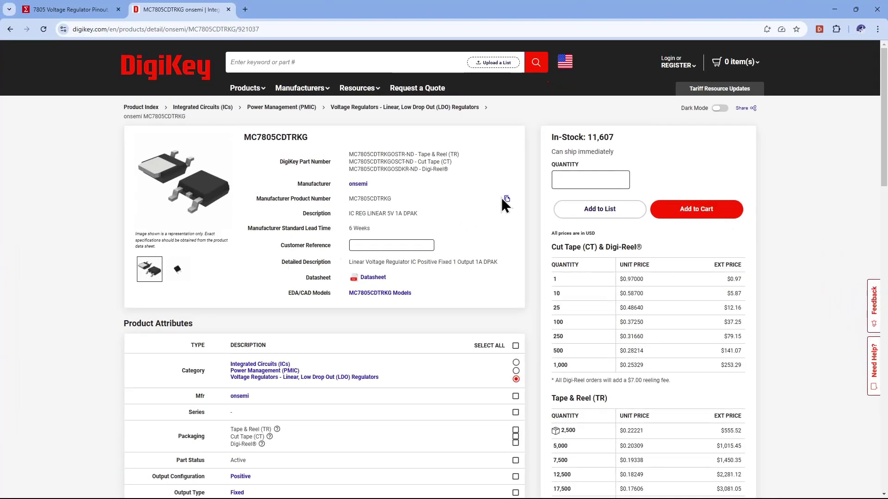
{"action": "left_click", "coordinate": [505, 199]}
{"action": "left_click", "coordinate": [834, 9]}
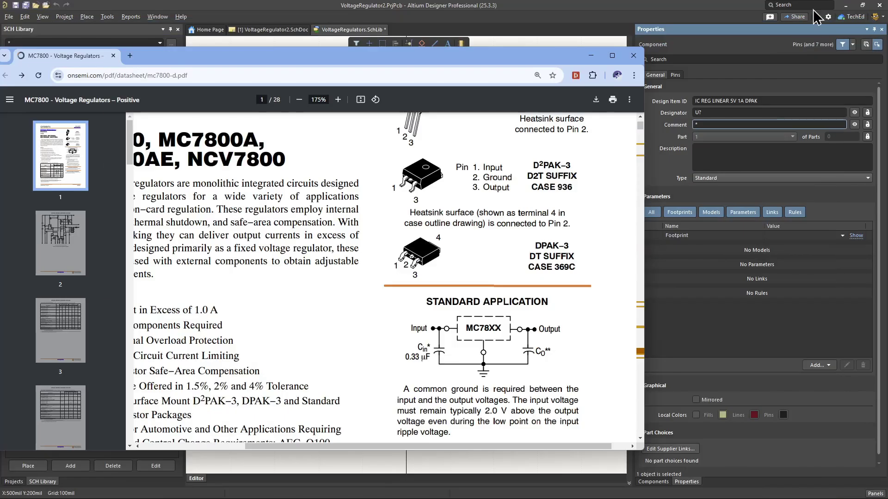
{"action": "left_click", "coordinate": [590, 55]}
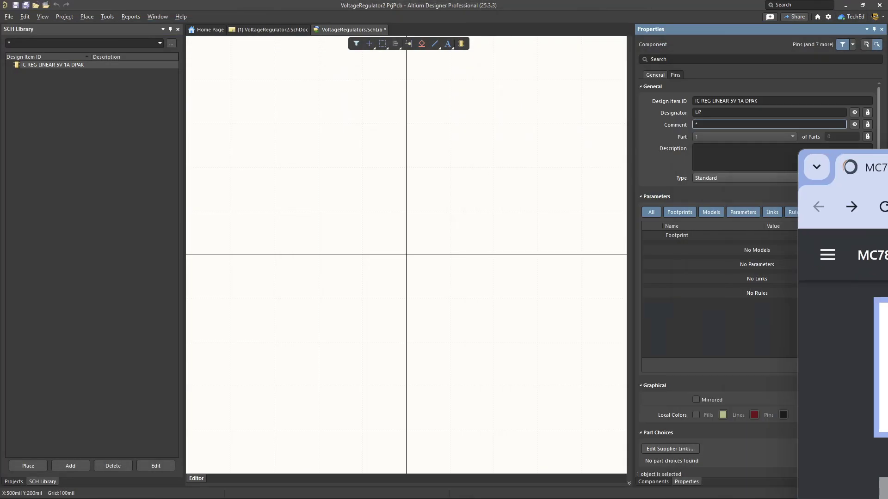
Hide the library panel; paste MC7805CDTRKG as Comment and the DPAK regulator text as Description
{"action": "left_click", "coordinate": [178, 29]}
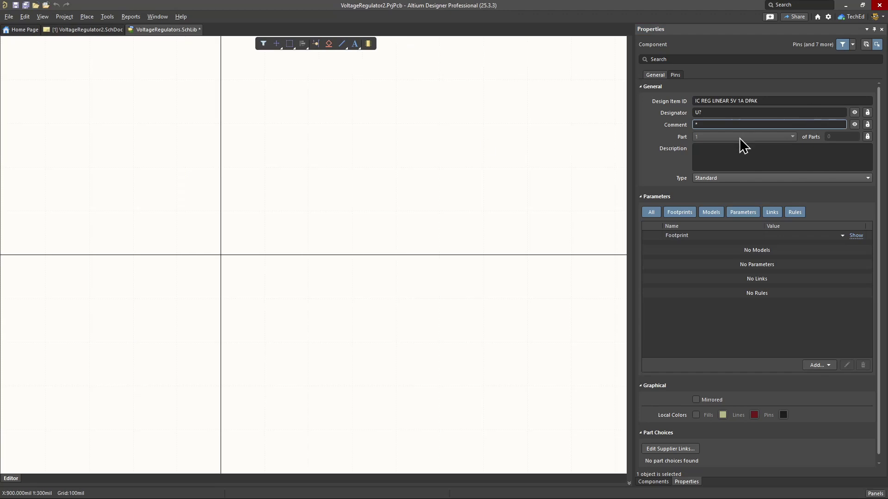
{"action": "left_click", "coordinate": [723, 124]}
{"action": "key", "text": "ctrl+a"}
{"action": "key", "text": "ctrl+v"}
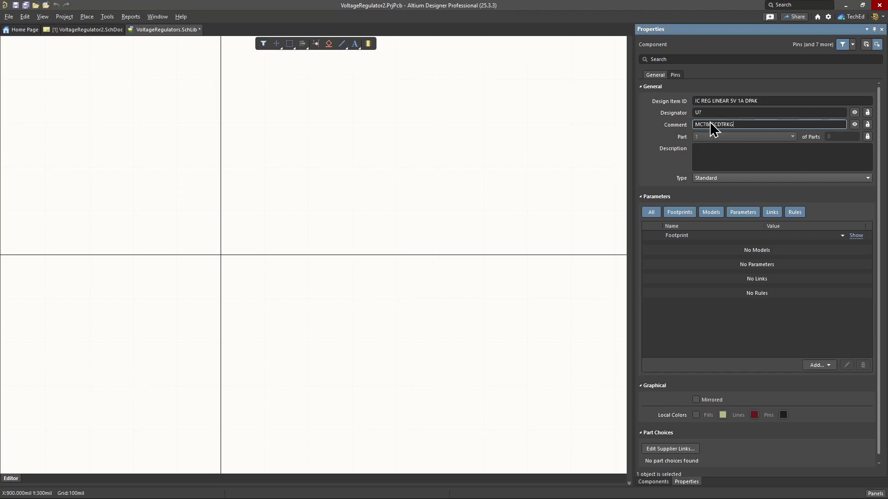
{"action": "key", "text": "Return"}
{"action": "left_click", "coordinate": [746, 164]}
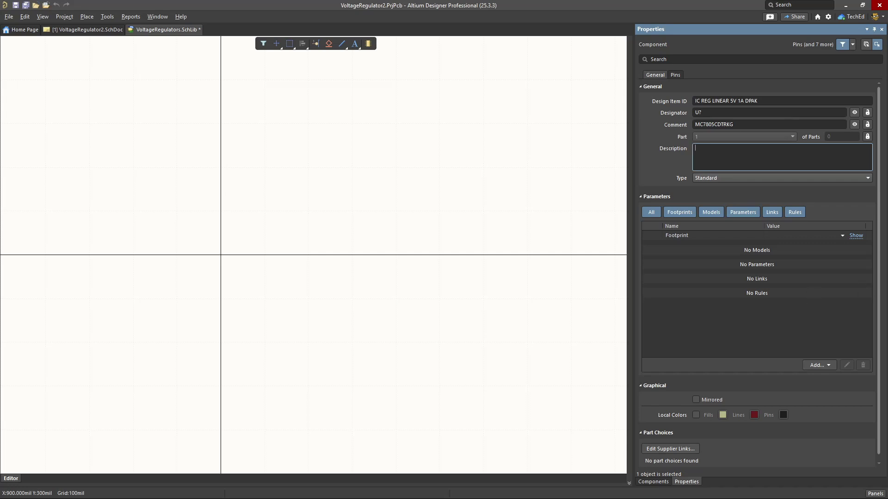
{"action": "key", "text": "ctrl+v"}
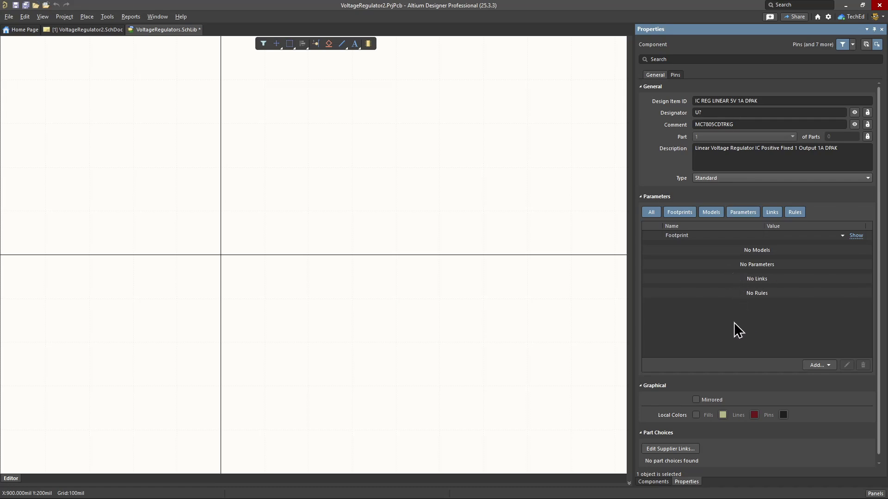
Add two component parameters named Manufacturer and Manufacturer Part Number
{"action": "left_click", "coordinate": [815, 366]}
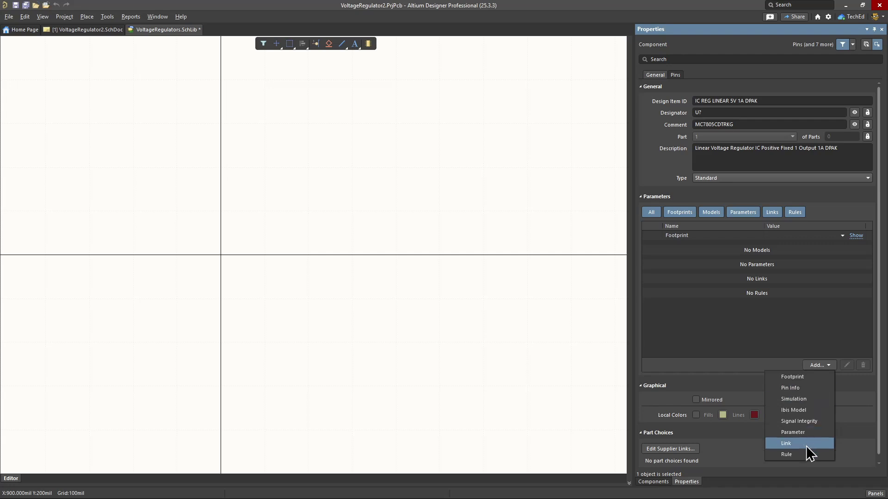
{"action": "left_click", "coordinate": [807, 433]}
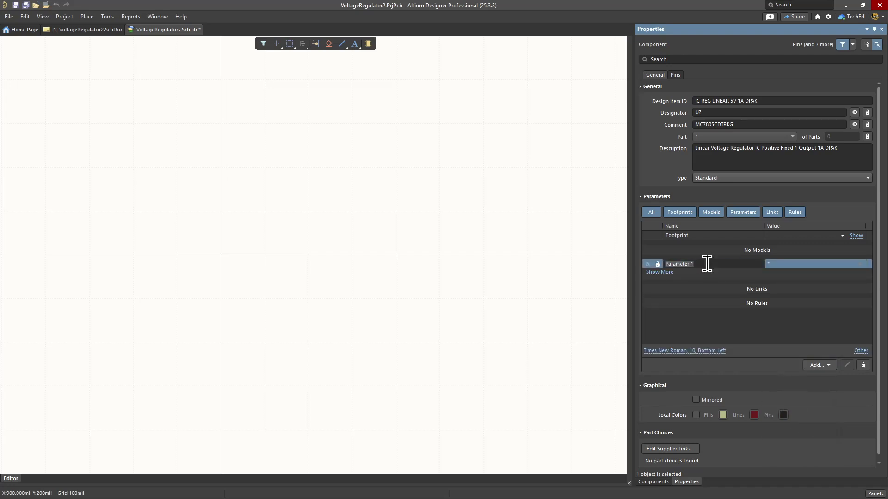
{"action": "type", "text": "Manufacturer"}
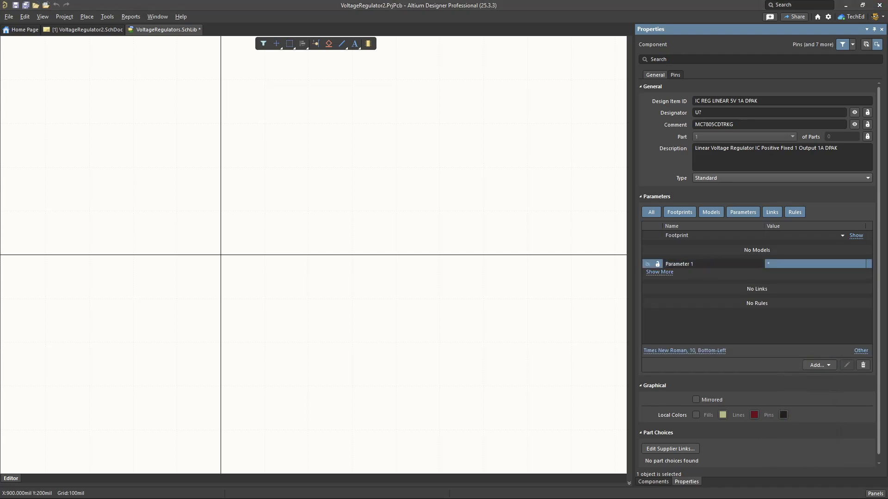
{"action": "left_click", "coordinate": [816, 365]}
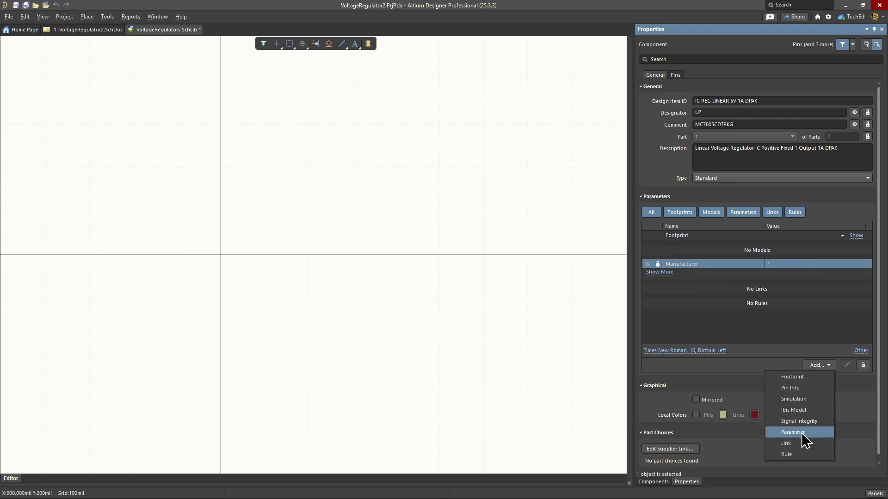
{"action": "left_click", "coordinate": [805, 432]}
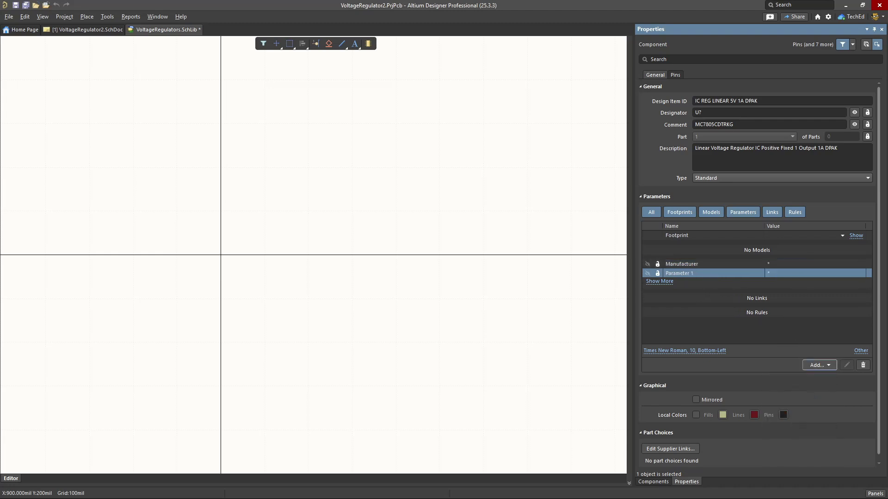
{"action": "key", "text": "ctrl+v"}
{"action": "key", "text": "Tab"}
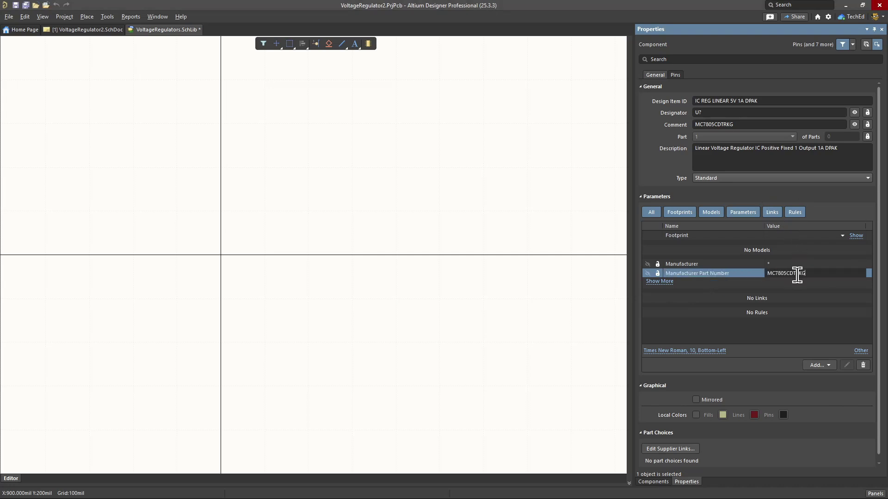
Give Manufacturer the value onsemi and Manufacturer Part Number the value MC7805CDTRKG
{"action": "left_click", "coordinate": [809, 265]}
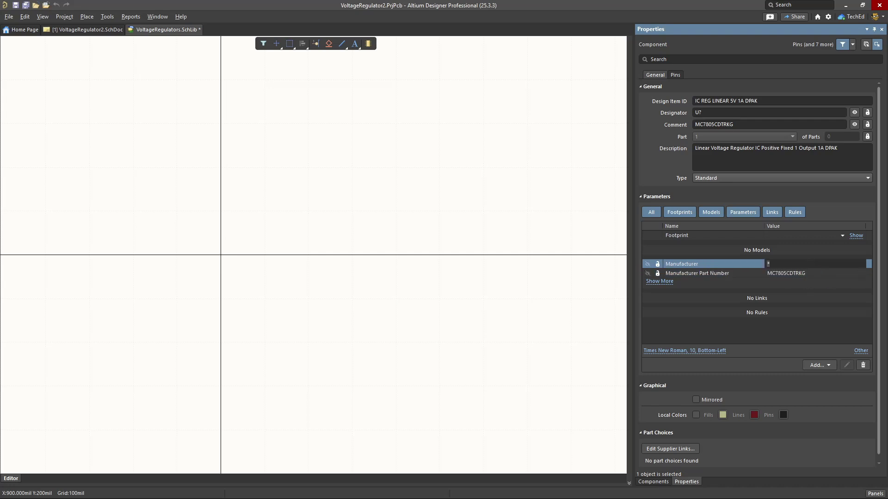
{"action": "left_click", "coordinate": [800, 263]}
{"action": "type", "text": "onsemi"}
{"action": "left_click", "coordinate": [802, 277]}
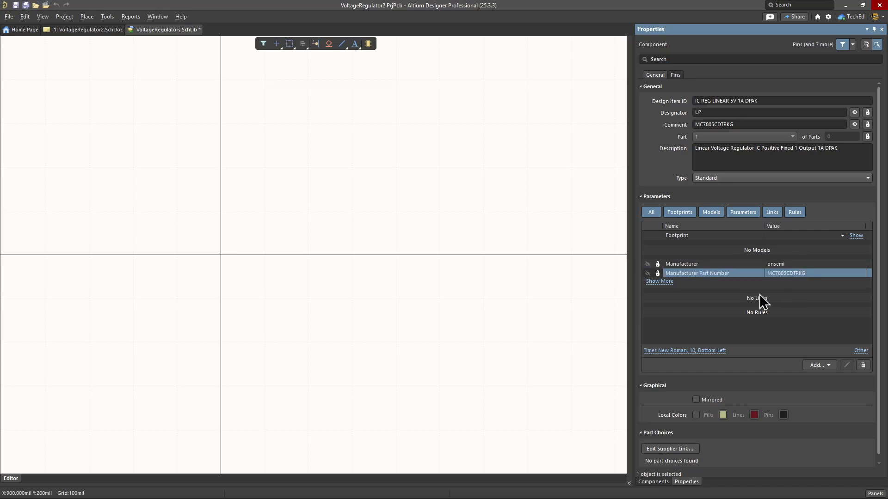
{"action": "left_click", "coordinate": [733, 326]}
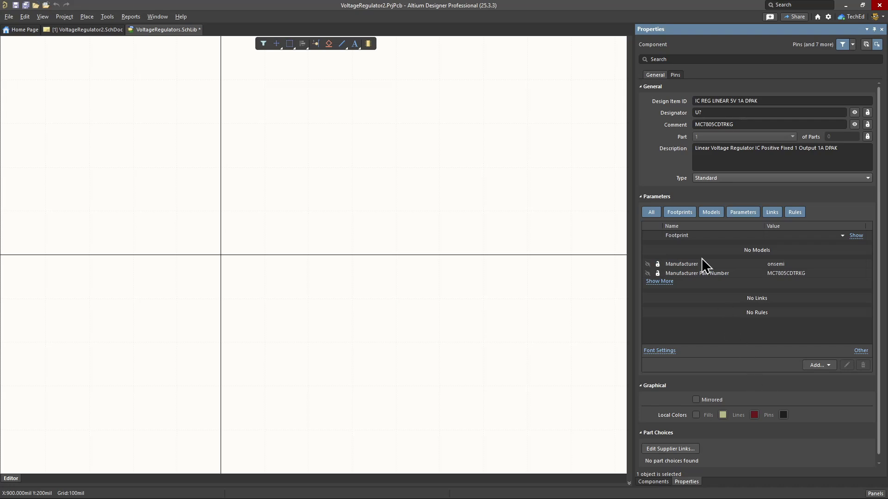
{"action": "scroll", "coordinate": [437, 215], "scroll_direction": "left", "scroll_amount": 3, "text": "shift"}
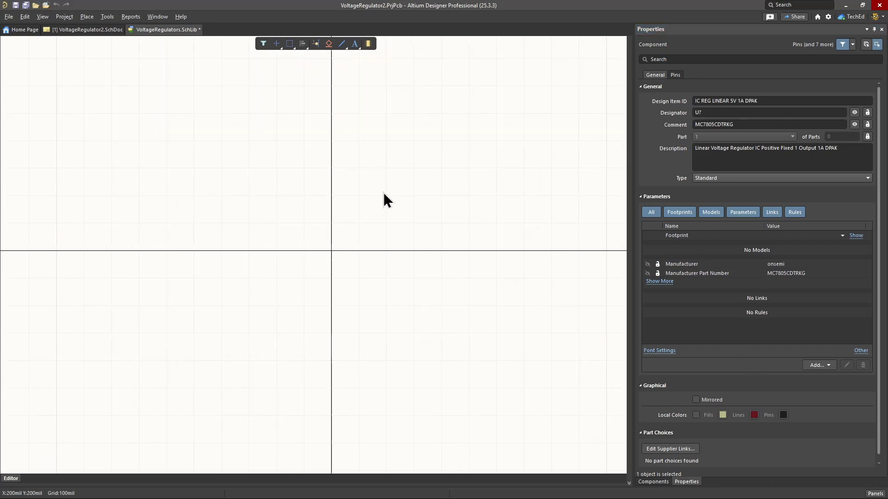
Start a pin and set it to designator 1, name Input, electrical type Input
{"action": "left_click", "coordinate": [87, 17]}
{"action": "left_click", "coordinate": [91, 40]}
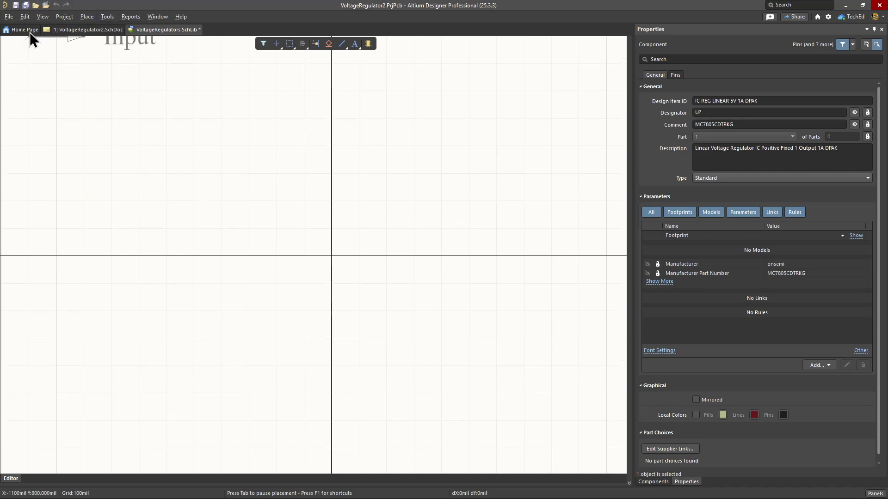
{"action": "key", "text": "Tab"}
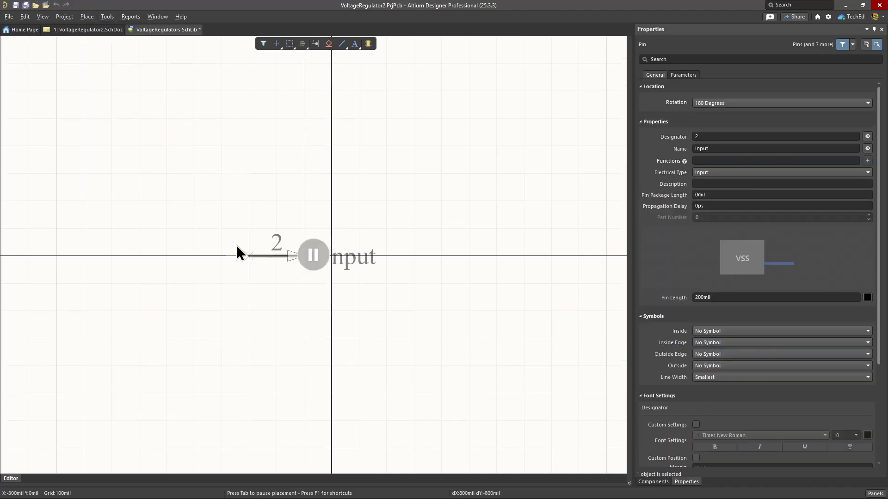
{"action": "left_click", "coordinate": [710, 136]}
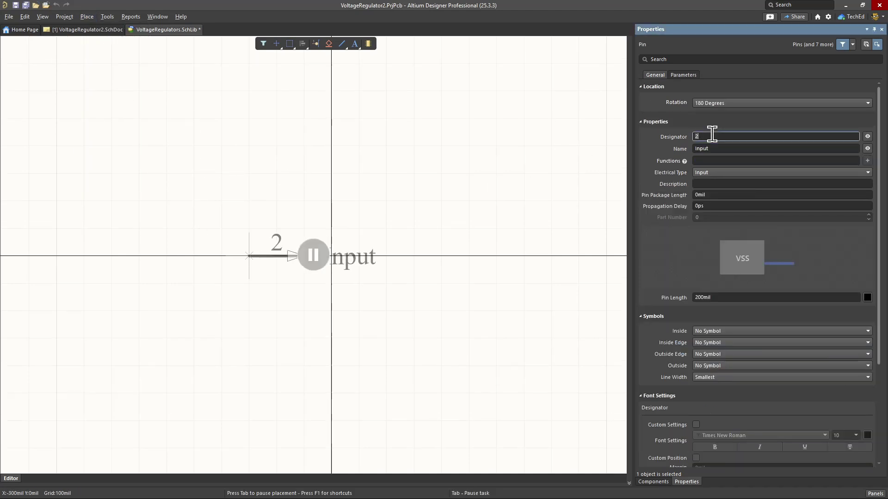
{"action": "key", "text": "BackSpace"}
{"action": "type", "text": "1"}
{"action": "key", "text": "Tab"}
{"action": "key", "text": "Tab"}
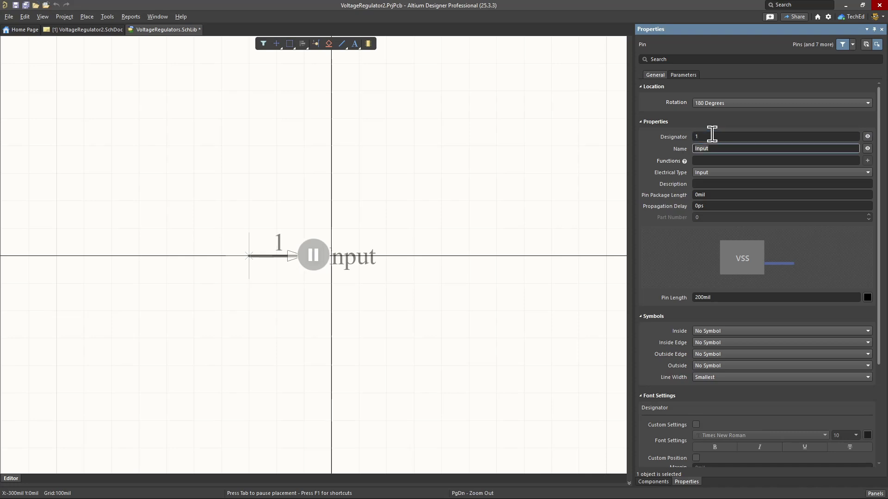
{"action": "key", "text": "Tab"}
{"action": "key", "text": "Tab"}
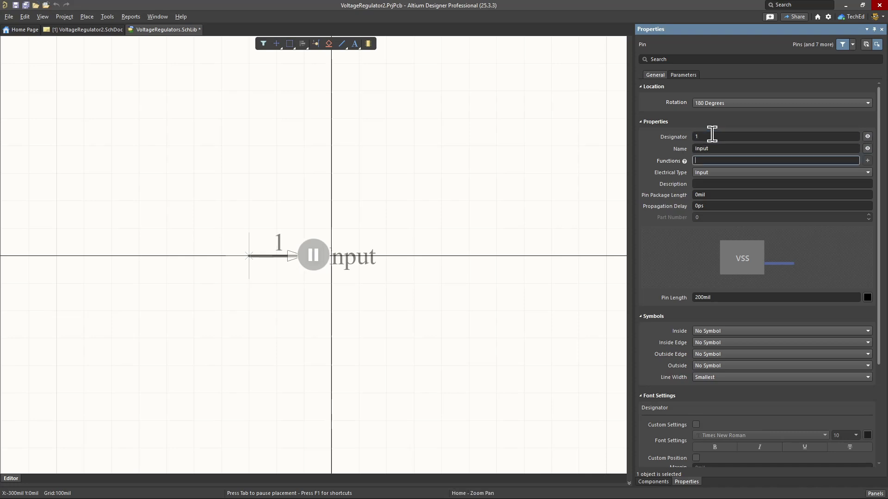
{"action": "left_click", "coordinate": [717, 176]}
{"action": "left_click", "coordinate": [714, 182]}
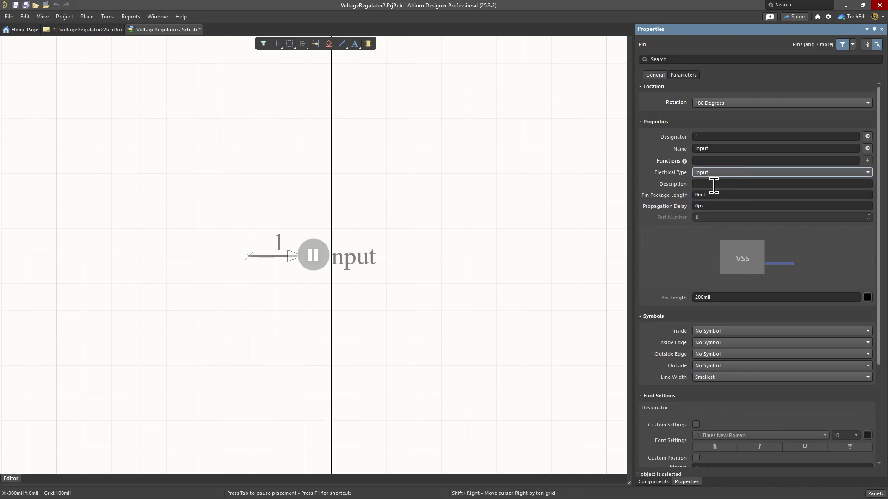
Place pin 1 at the symbol origin and zoom to check it
{"action": "left_click", "coordinate": [314, 258]}
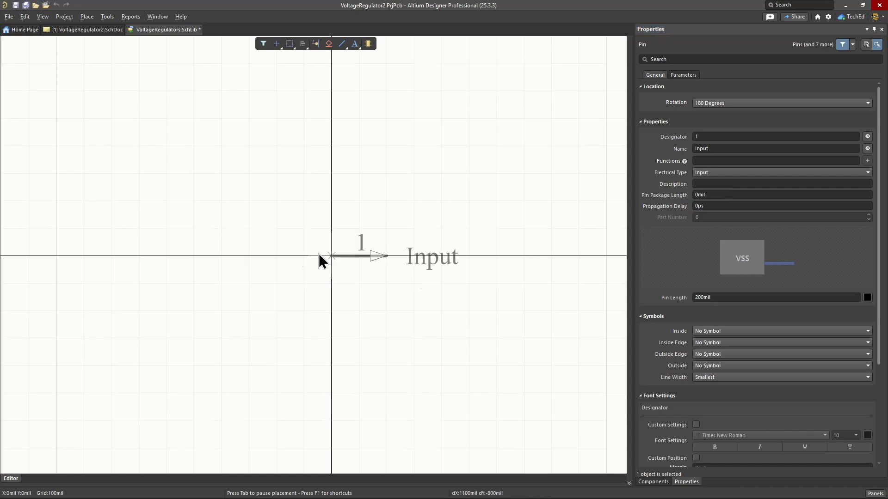
{"action": "left_click", "coordinate": [332, 255]}
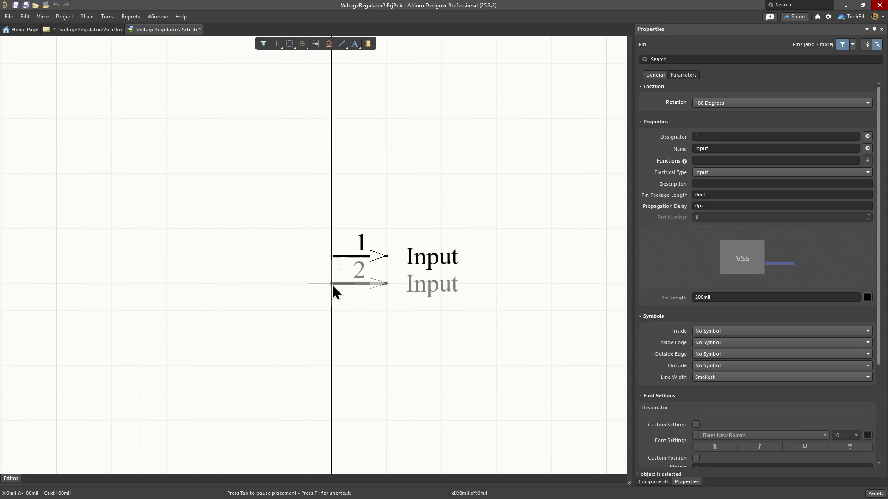
{"action": "scroll", "coordinate": [359, 276], "scroll_direction": "up", "scroll_amount": 6, "text": "ctrl"}
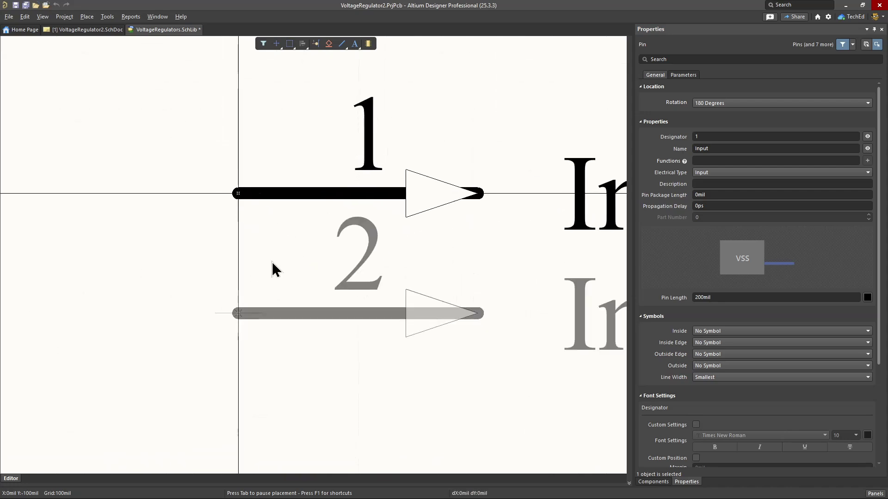
{"action": "scroll", "coordinate": [272, 262], "scroll_direction": "down", "scroll_amount": 6, "text": "ctrl"}
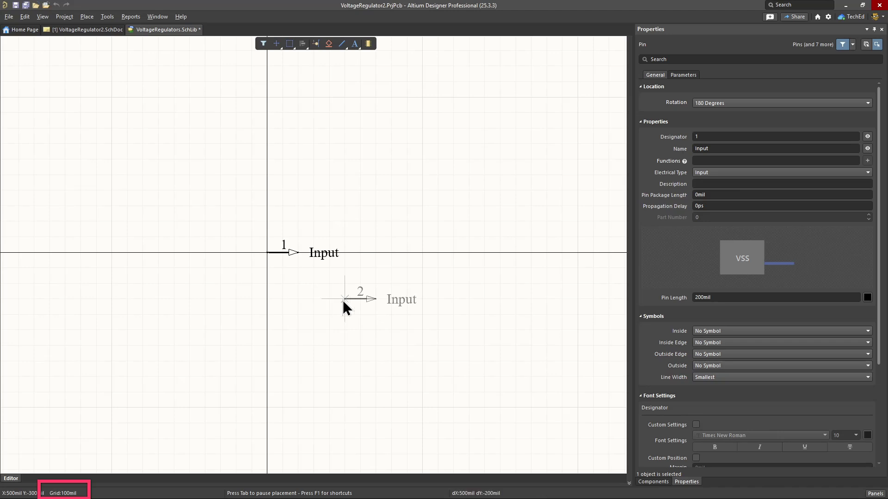
Set the next pin's name to Ground and its electrical type to Power
{"action": "key", "text": "Tab"}
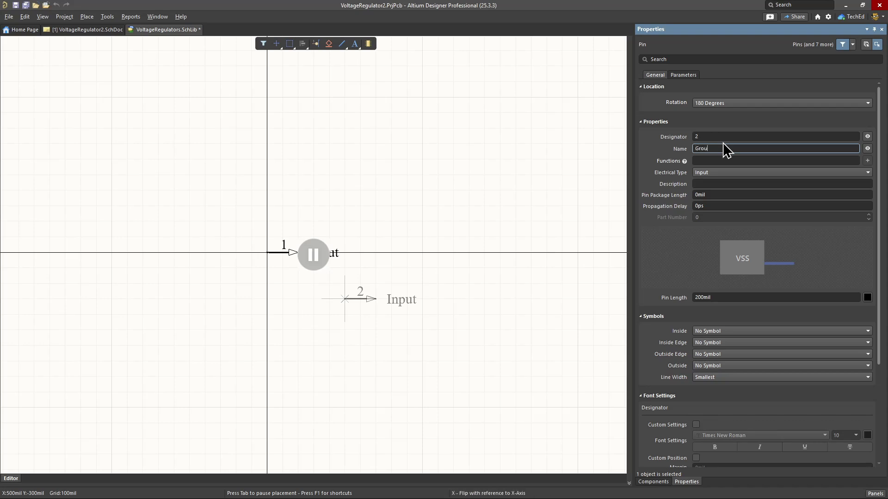
{"action": "key", "text": "Return"}
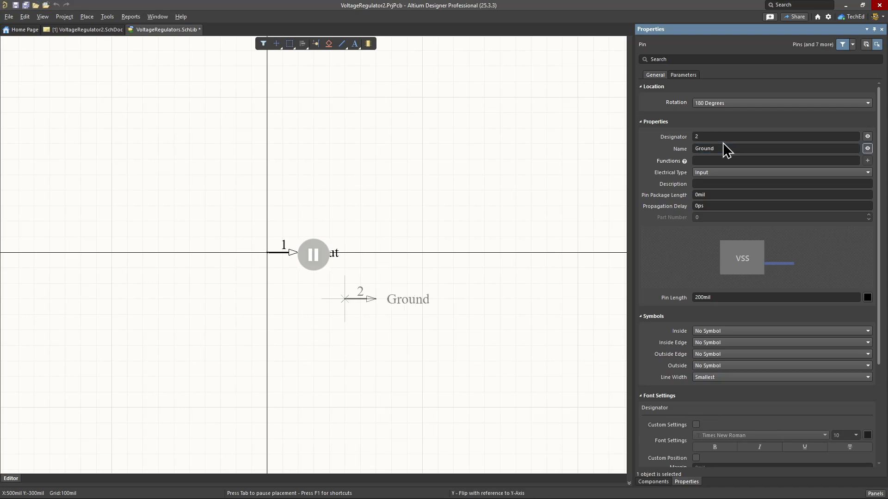
{"action": "left_click", "coordinate": [726, 174]}
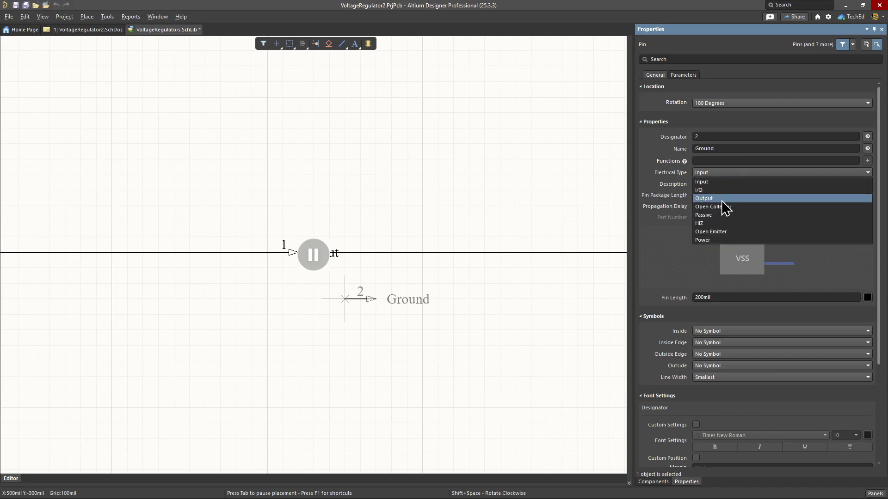
{"action": "left_click", "coordinate": [722, 240]}
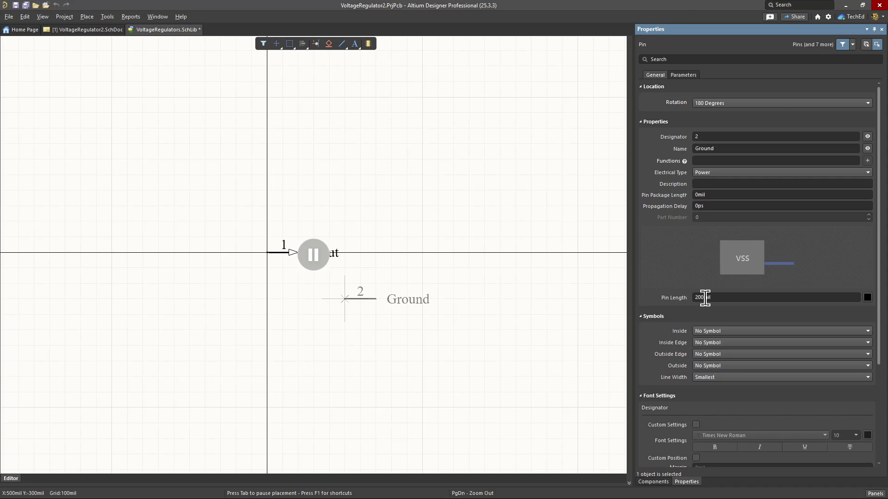
Place pin 2 vertically below Input, then drag it down about 100mil
{"action": "left_click", "coordinate": [313, 255]}
{"action": "key", "text": "space"}
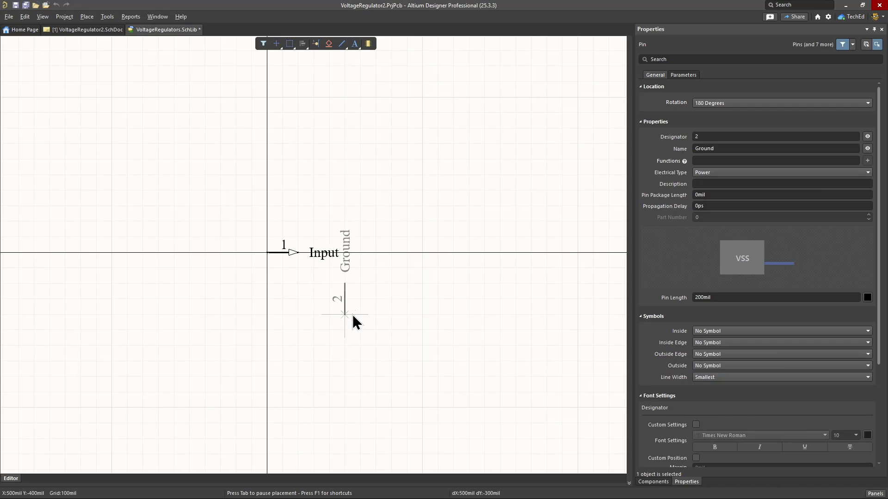
{"action": "left_click", "coordinate": [352, 312]}
{"action": "key", "text": "Escape"}
{"action": "scroll", "coordinate": [346, 316], "scroll_direction": "up", "scroll_amount": 5, "text": "ctrl"}
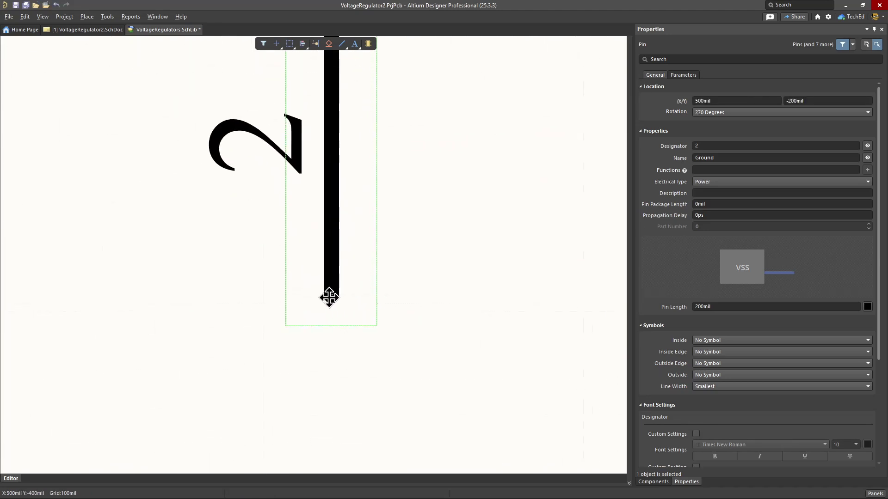
{"action": "scroll", "coordinate": [330, 298], "scroll_direction": "up", "scroll_amount": 2, "text": "ctrl"}
{"action": "scroll", "coordinate": [341, 303], "scroll_direction": "down", "scroll_amount": 6, "text": "ctrl"}
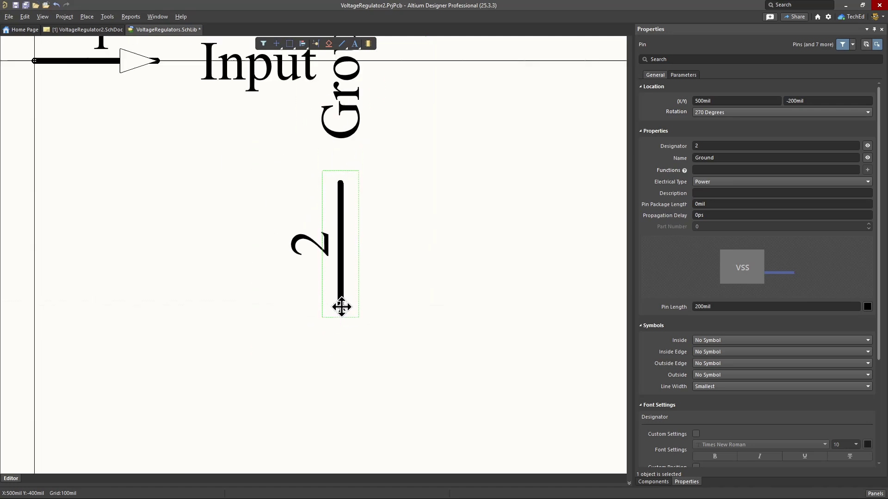
{"action": "left_click", "coordinate": [440, 229]}
{"action": "left_click_drag", "start_coordinate": [339, 299], "coordinate": [346, 349]}
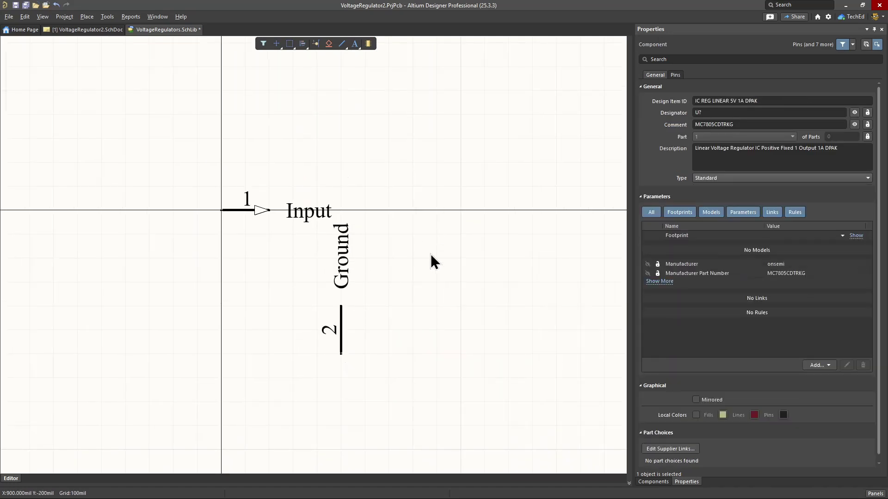
Start pin 3 and set its name to Output and electrical type to Output
{"action": "left_click", "coordinate": [87, 16]}
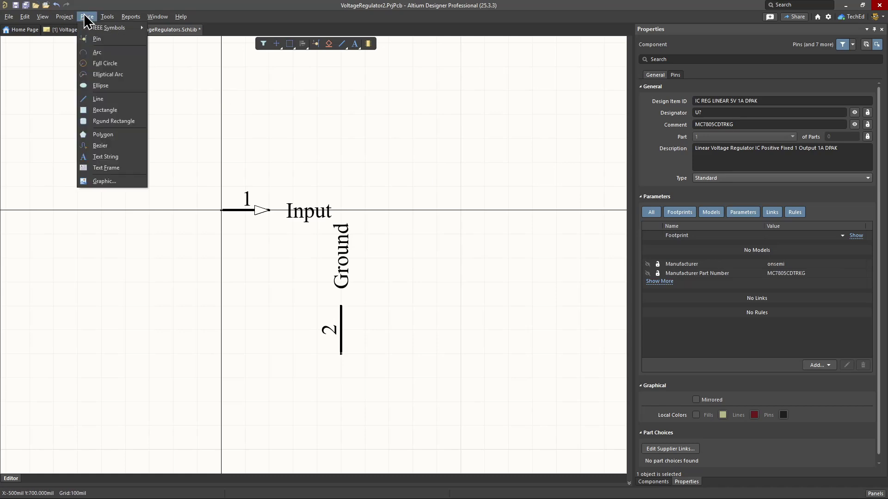
{"action": "left_click", "coordinate": [111, 37]}
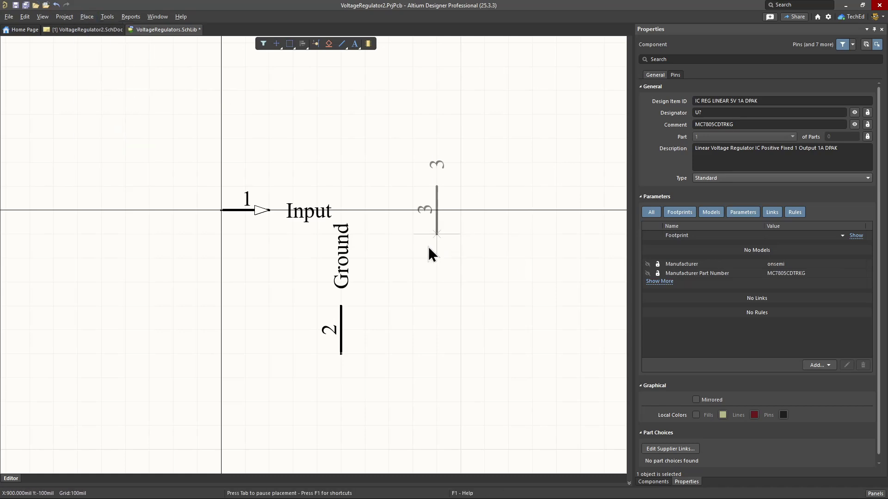
{"action": "key", "text": "Tab"}
{"action": "left_click", "coordinate": [718, 136]}
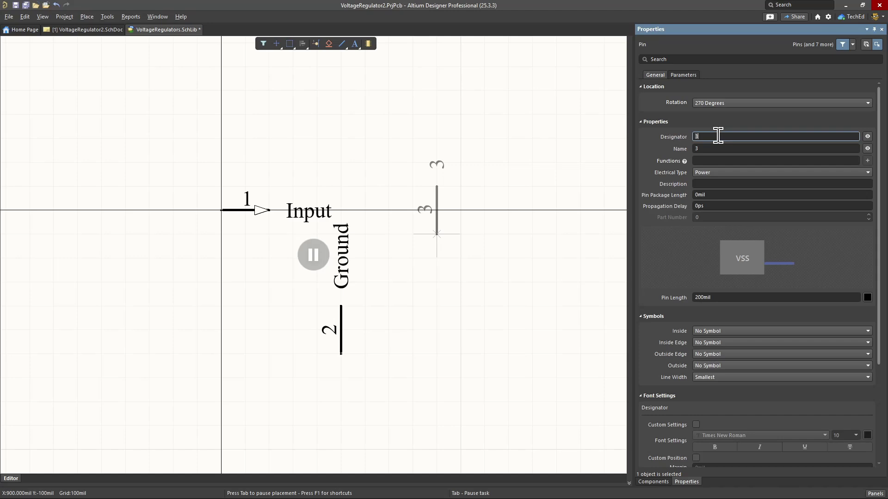
{"action": "left_click", "coordinate": [717, 147]}
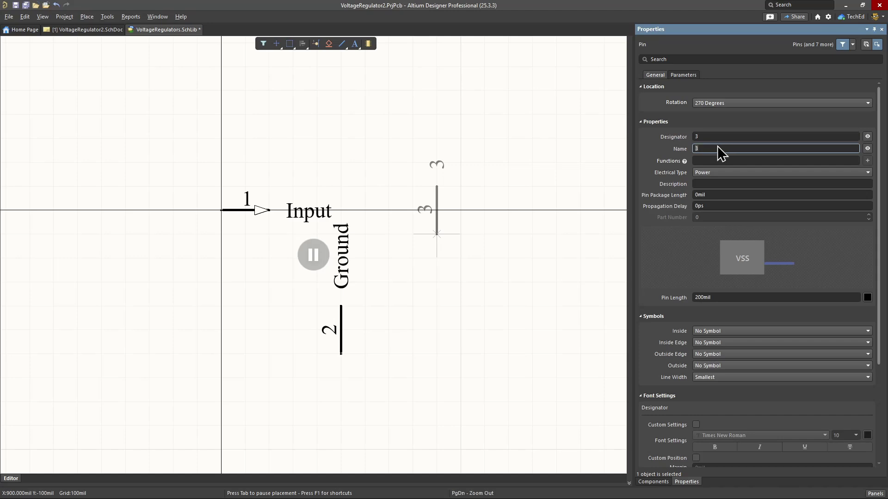
{"action": "type", "text": "Output"}
{"action": "key", "text": "Return"}
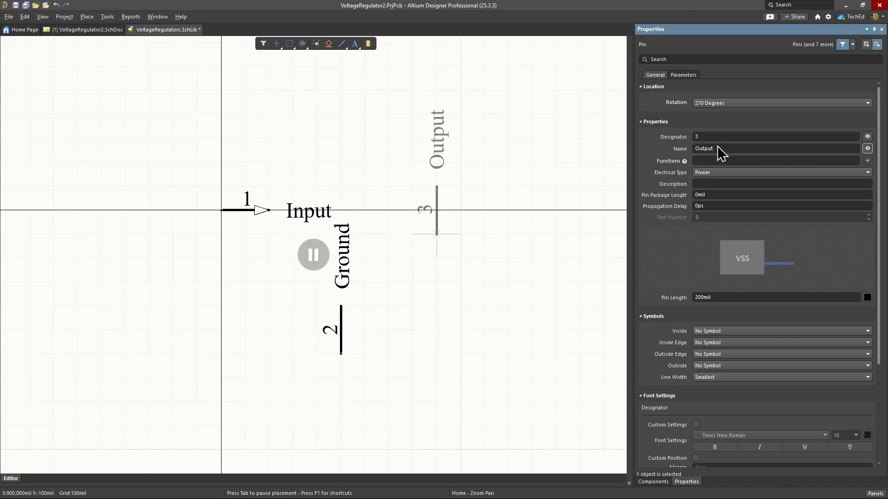
{"action": "left_click", "coordinate": [724, 172]}
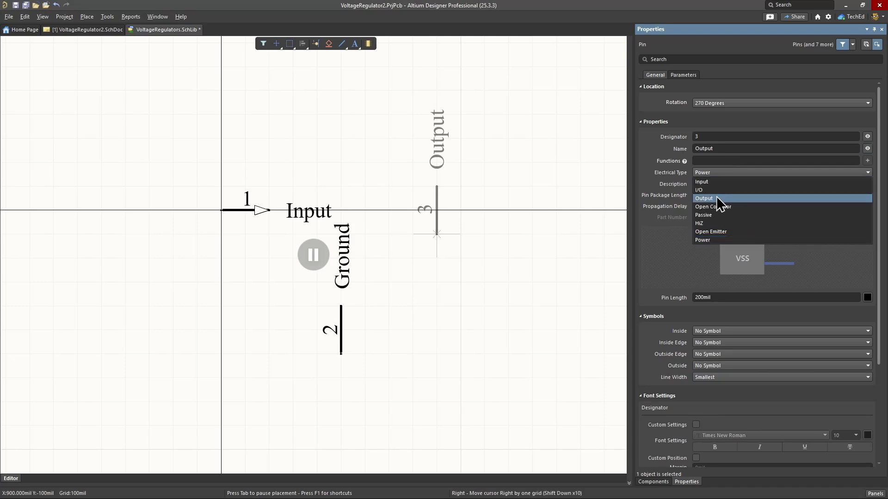
{"action": "left_click", "coordinate": [716, 195]}
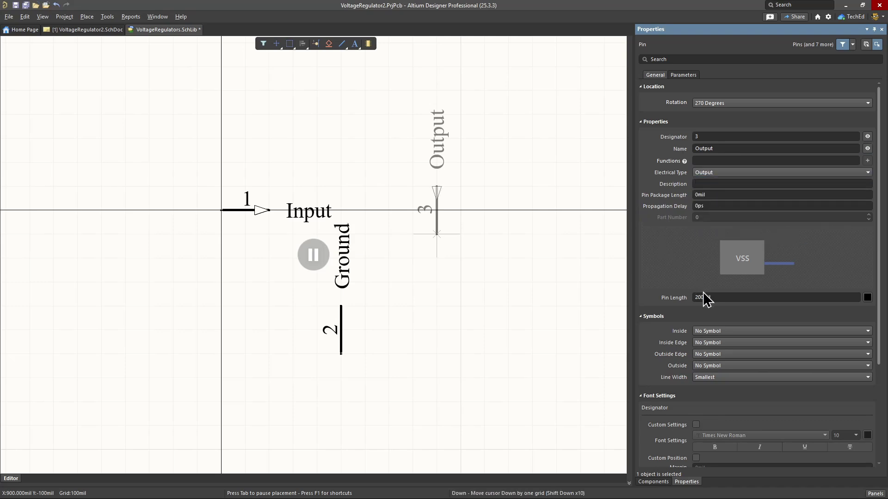
Orient pin 3 horizontally facing left and place it right of the Input label
{"action": "left_click", "coordinate": [312, 255]}
{"action": "key", "text": "y"}
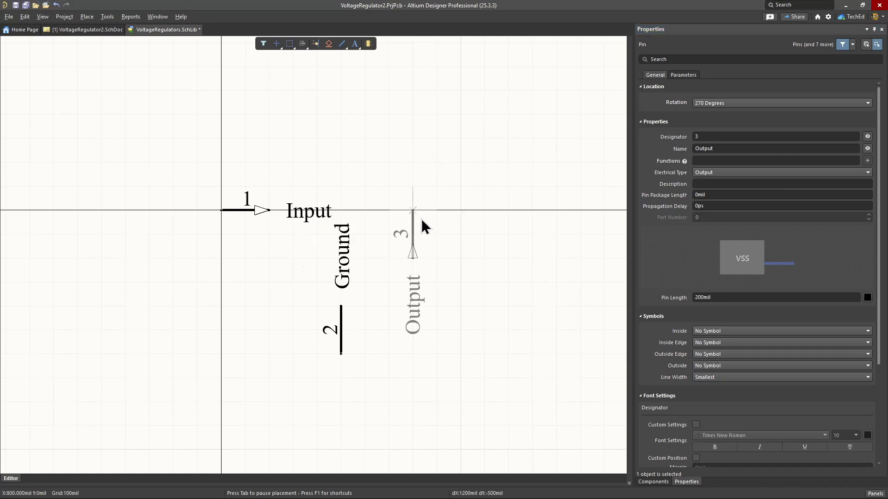
{"action": "key", "text": "space"}
{"action": "key", "text": "x"}
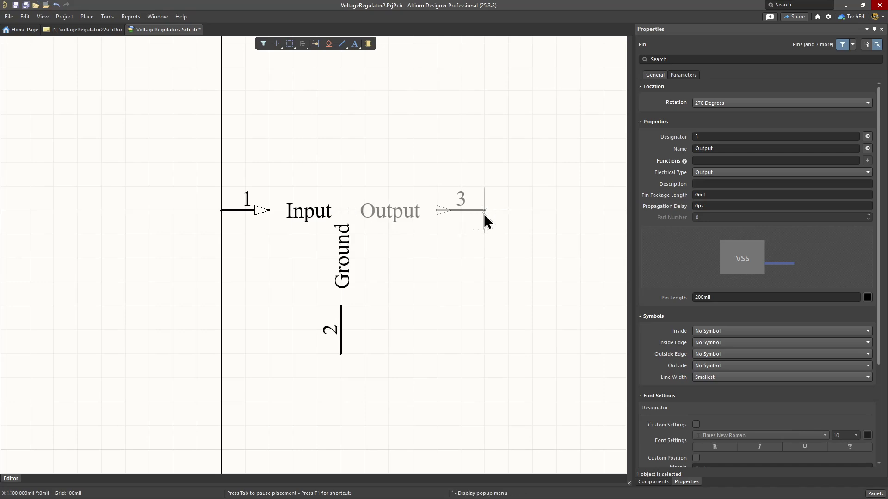
{"action": "left_click", "coordinate": [484, 214]}
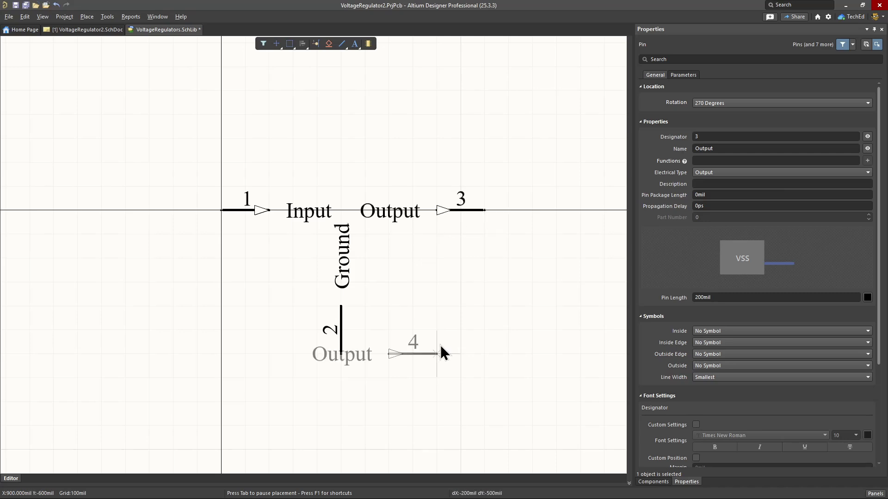
{"action": "right_click", "coordinate": [442, 343]}
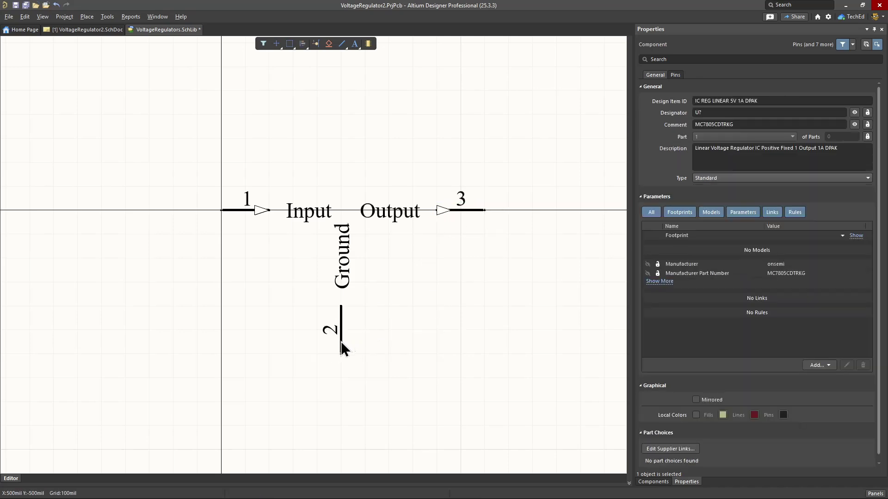
Draw a 700 by 500 mil yellow body rectangle from beside pin 1's end to pin 3's end
{"action": "left_click_drag", "start_coordinate": [340, 341], "coordinate": [346, 356]}
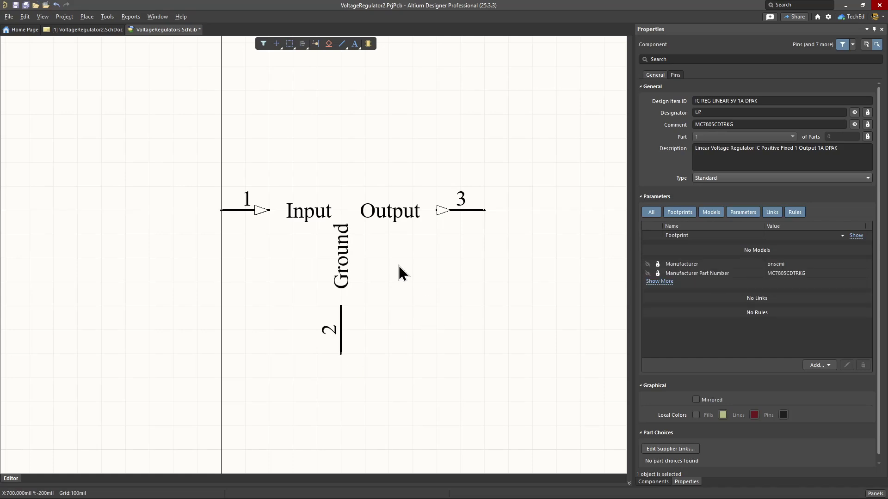
{"action": "left_click", "coordinate": [86, 16]}
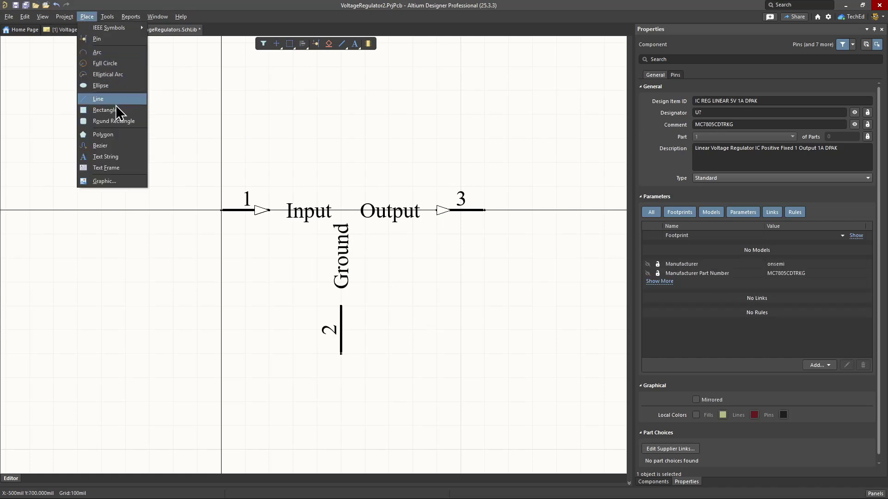
{"action": "left_click", "coordinate": [105, 110]}
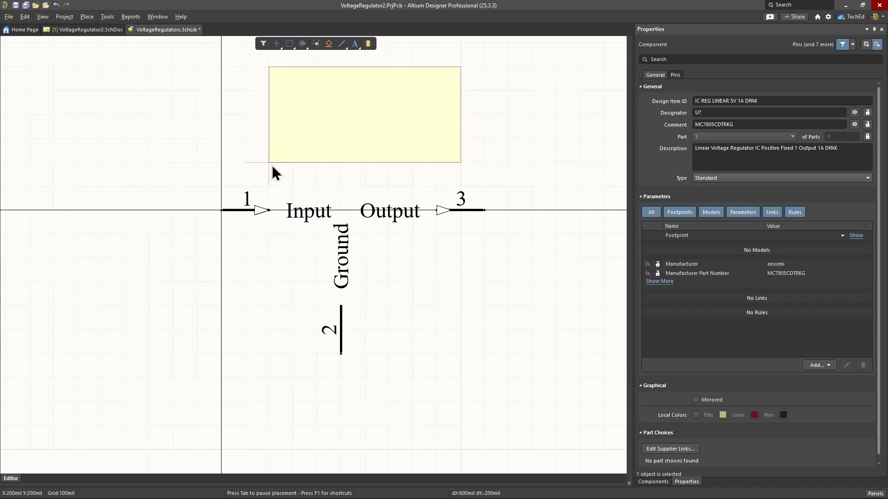
{"action": "left_click", "coordinate": [270, 163]}
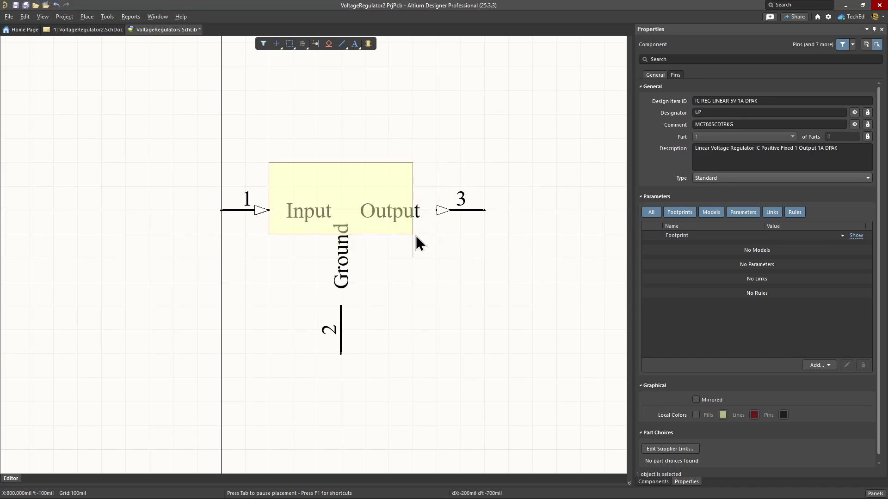
{"action": "key", "text": "Left"}
{"action": "left_click", "coordinate": [445, 293]}
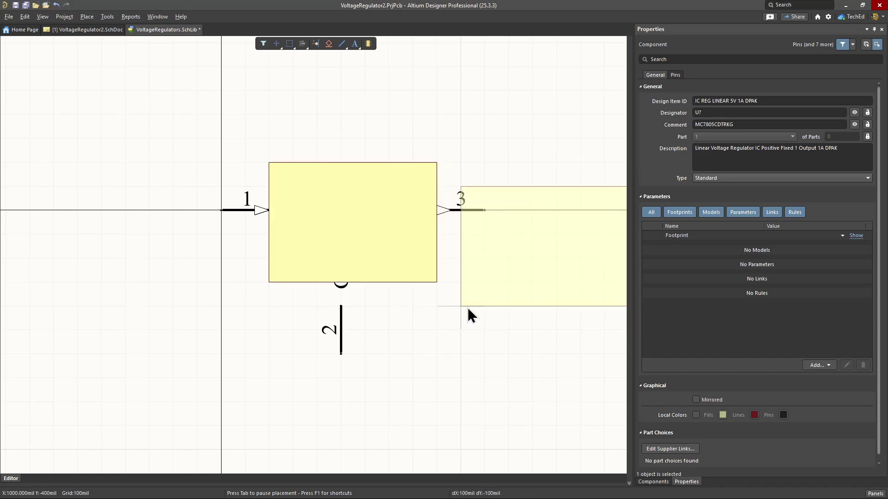
{"action": "key", "text": "Escape"}
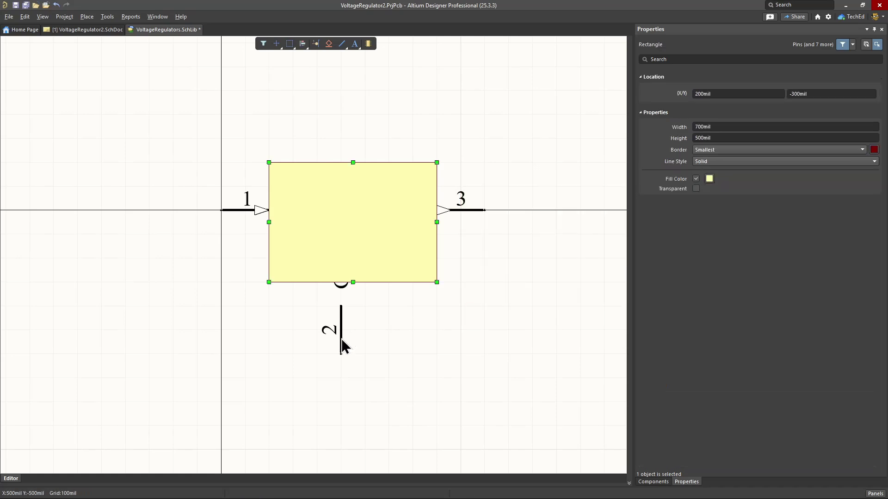
Move pin 2 up onto the rectangle, shift pin 3 right, and widen the rectangle to reach it
{"action": "left_click_drag", "start_coordinate": [346, 353], "coordinate": [364, 320]}
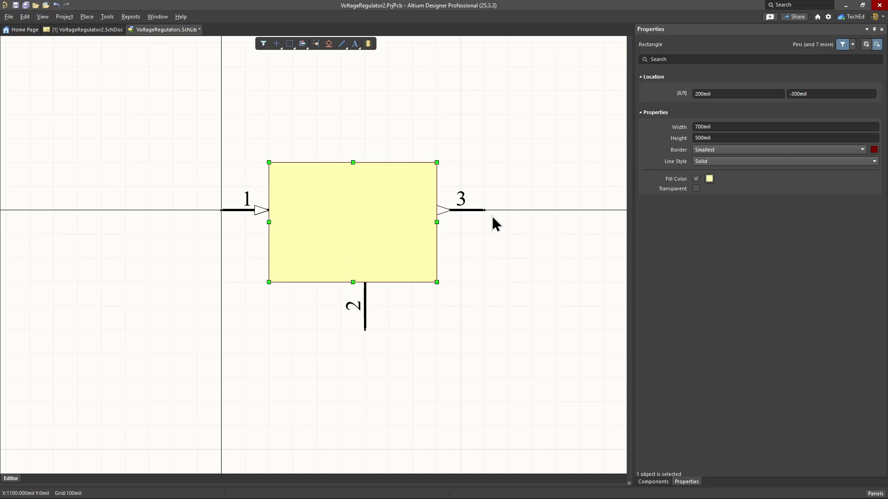
{"action": "left_click_drag", "start_coordinate": [476, 211], "coordinate": [511, 224]}
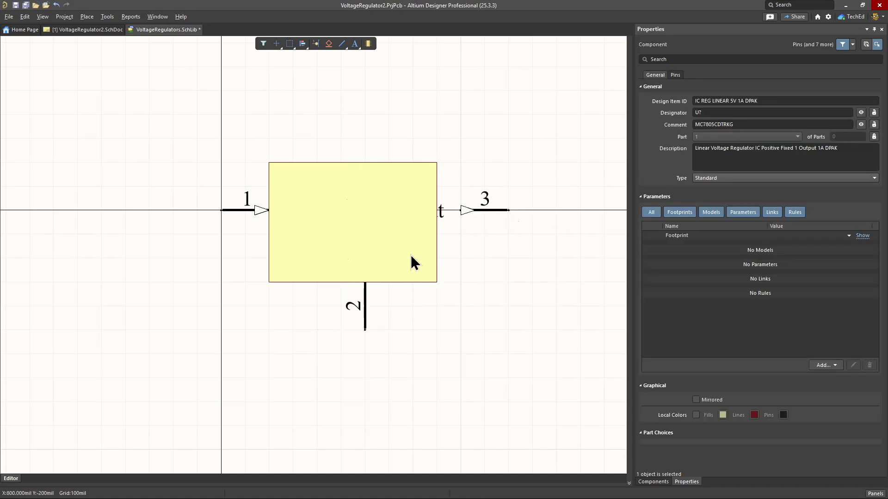
{"action": "left_click", "coordinate": [428, 236]}
{"action": "left_click_drag", "start_coordinate": [437, 222], "coordinate": [467, 227]}
Reselect the rectangle to confirm it now measures 800 by 500 mil
{"action": "left_click", "coordinate": [588, 254]}
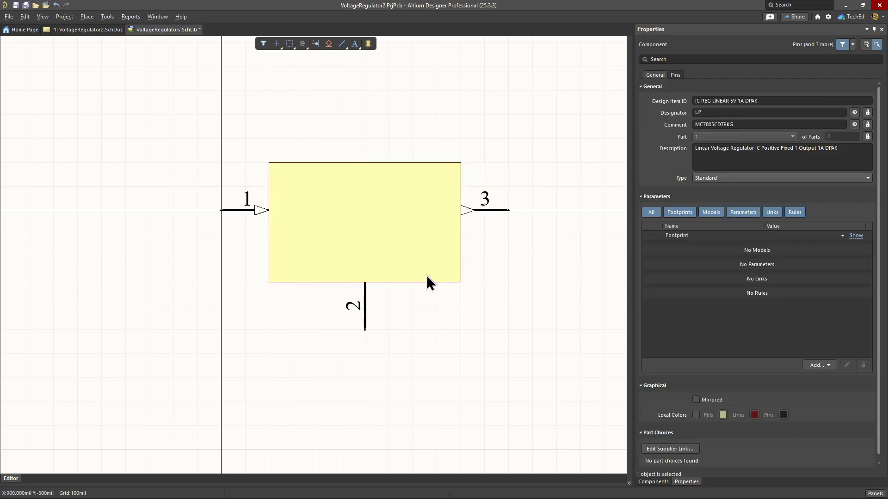
{"action": "left_click", "coordinate": [418, 204]}
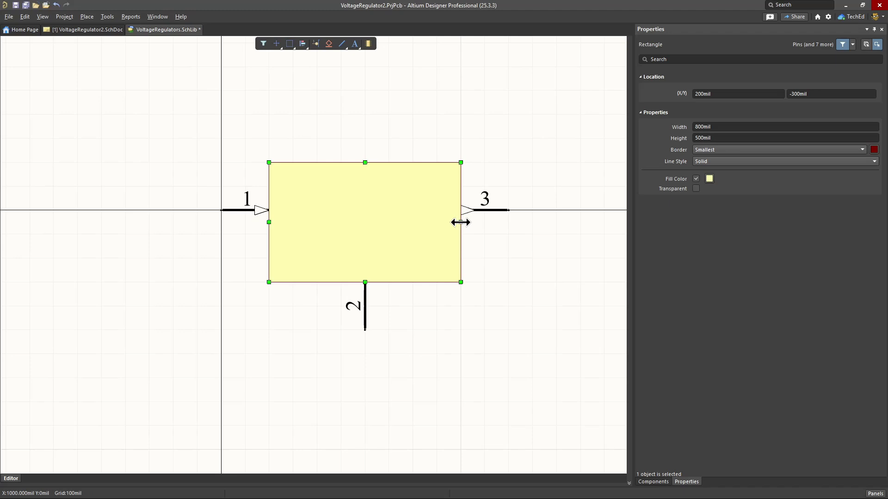
{"action": "left_click", "coordinate": [489, 340]}
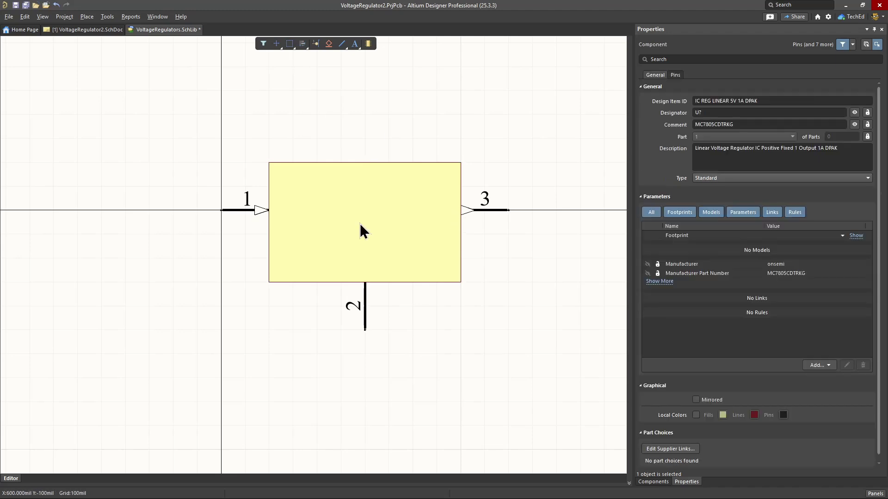
{"action": "left_click", "coordinate": [291, 167]}
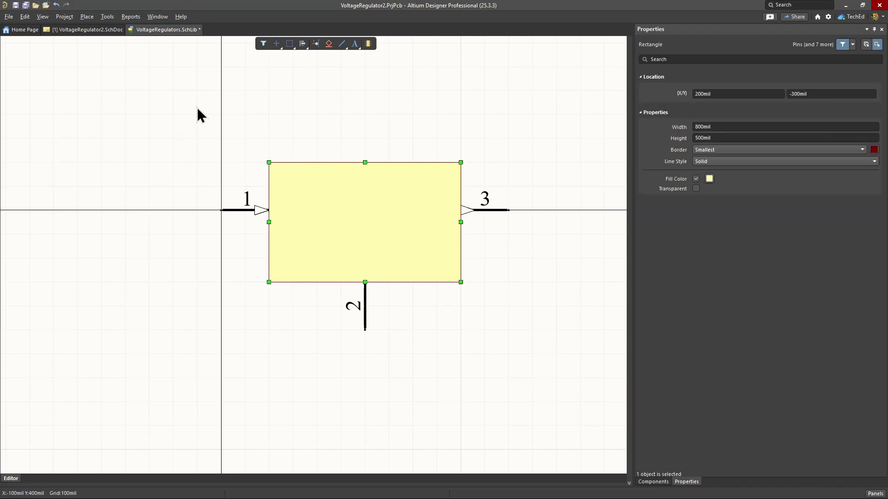
Send the yellow rectangle to back behind the Input, Ground and Output pins
{"action": "left_click", "coordinate": [199, 115]}
{"action": "left_click", "coordinate": [25, 17]}
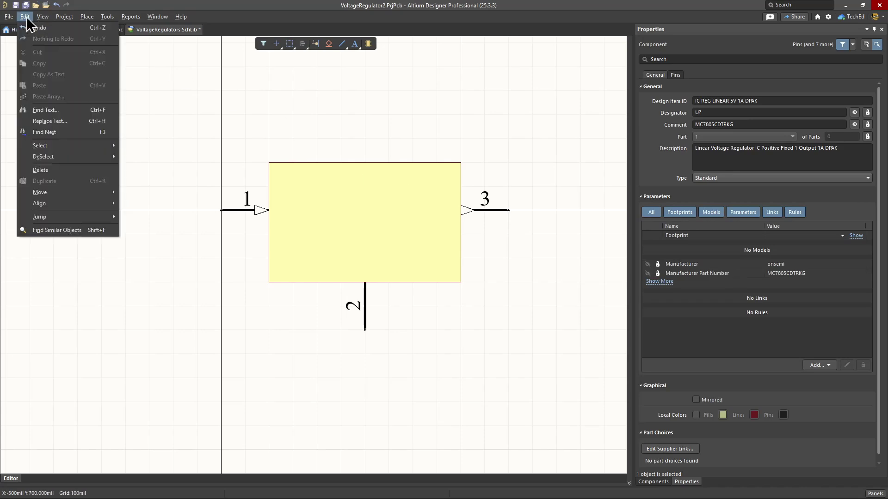
{"action": "mouse_move", "coordinate": [75, 193]}
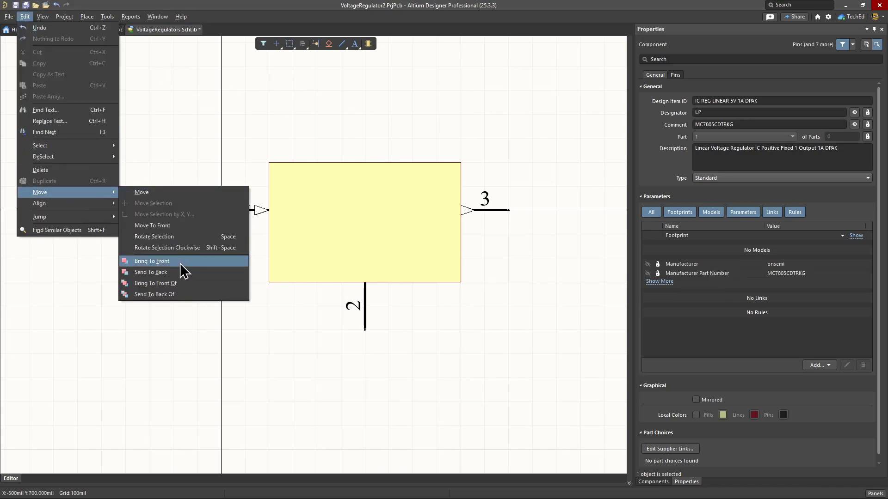
{"action": "left_click", "coordinate": [180, 272]}
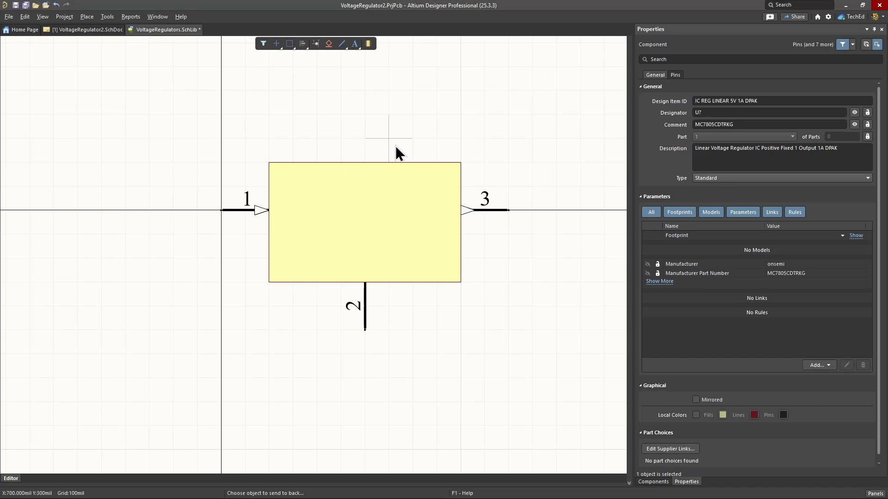
{"action": "left_click", "coordinate": [373, 235]}
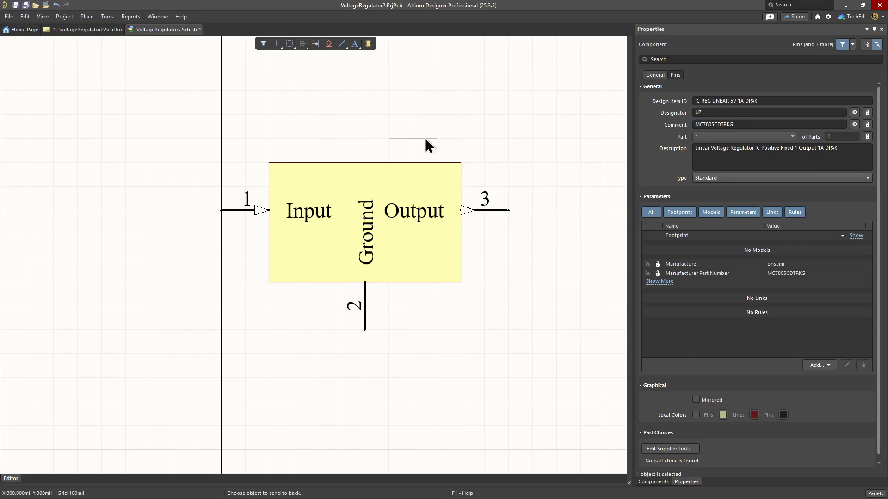
{"action": "key", "text": "Escape"}
Save VoltageRegulators.SchLib and show the SCH Library panel with IC REG LINEAR 5V 1A DPAK selected
{"action": "right_click", "coordinate": [166, 29]}
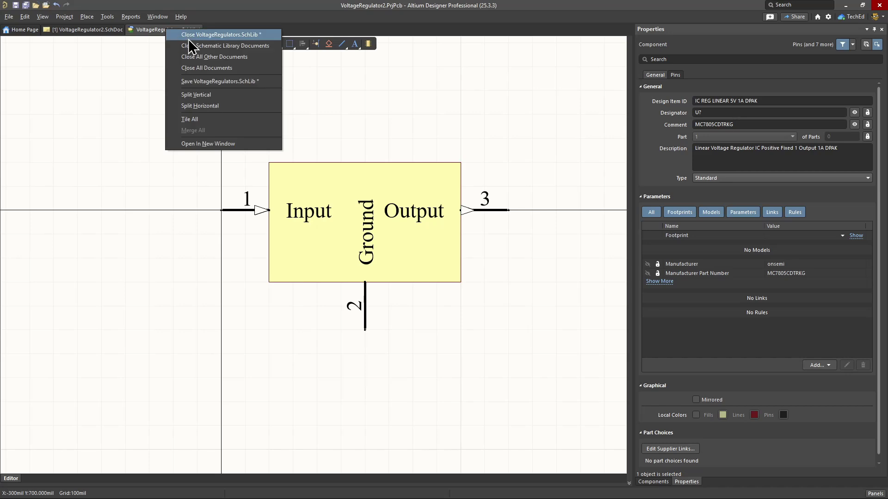
{"action": "left_click", "coordinate": [207, 81]}
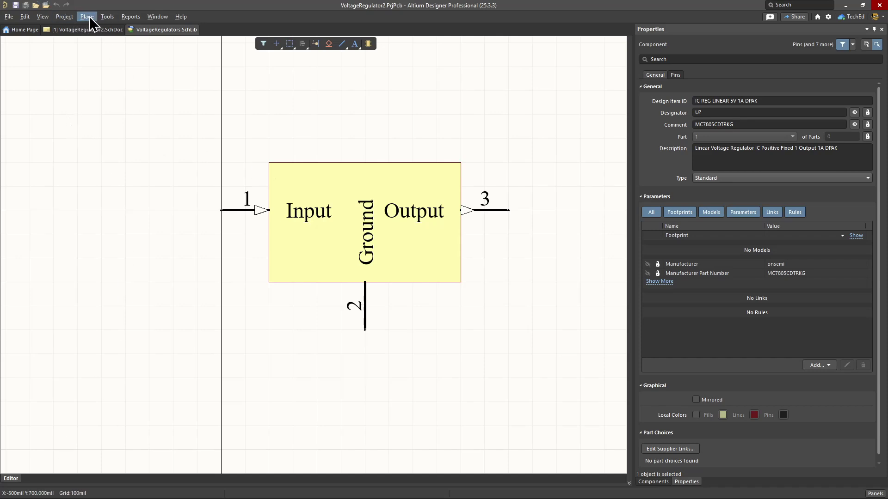
{"action": "left_click", "coordinate": [43, 17]}
{"action": "mouse_move", "coordinate": [96, 145]}
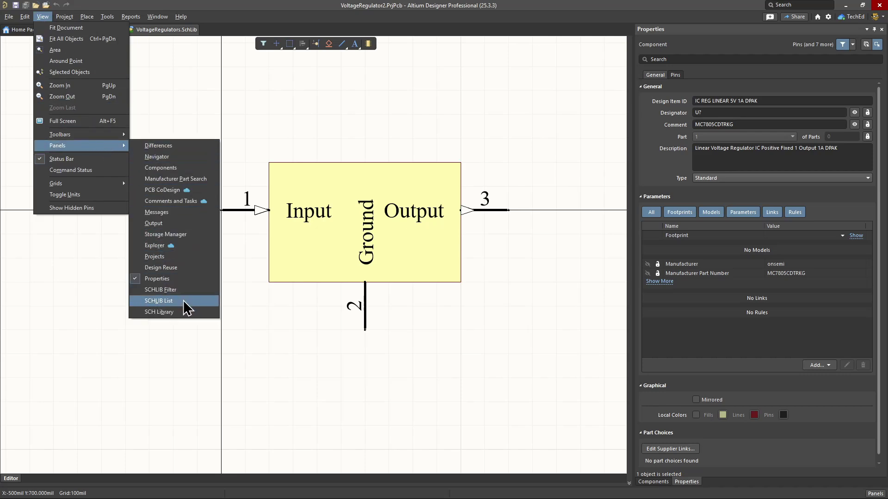
{"action": "left_click", "coordinate": [184, 311]}
{"action": "left_click", "coordinate": [49, 66]}
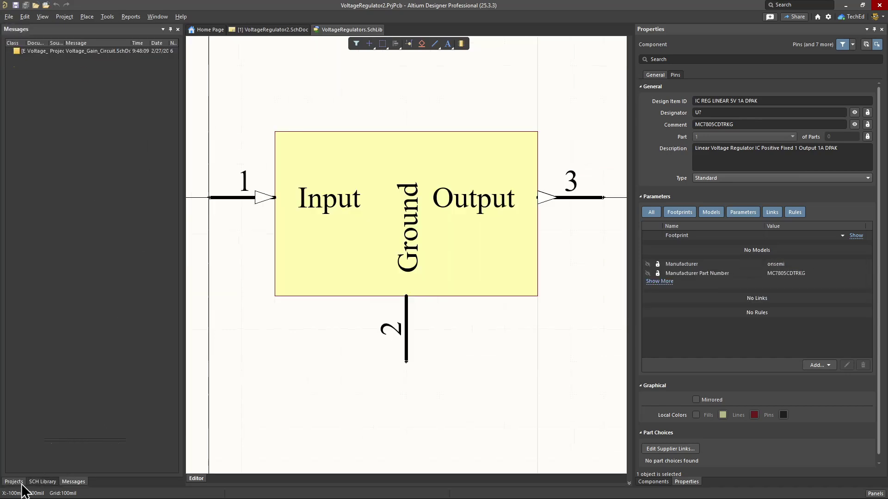
Open VoltageRegulator2.SchDoc from the Projects panel tree
{"action": "left_click", "coordinate": [19, 483]}
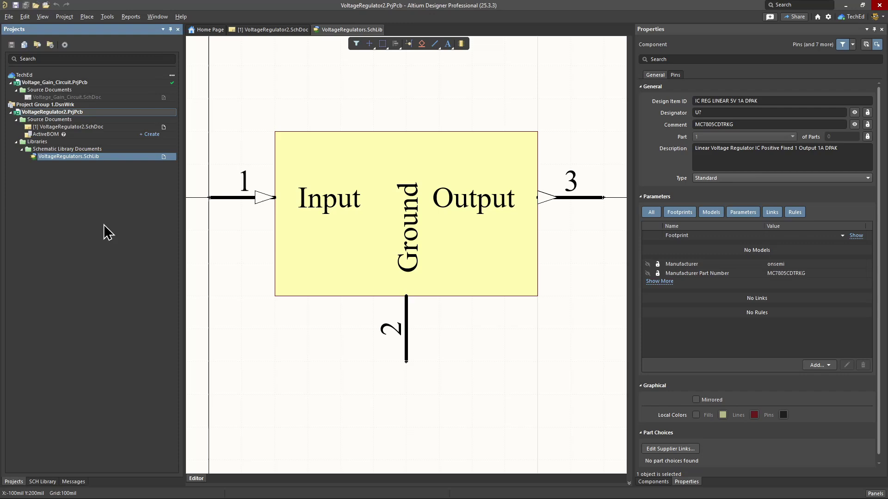
{"action": "left_click", "coordinate": [81, 126]}
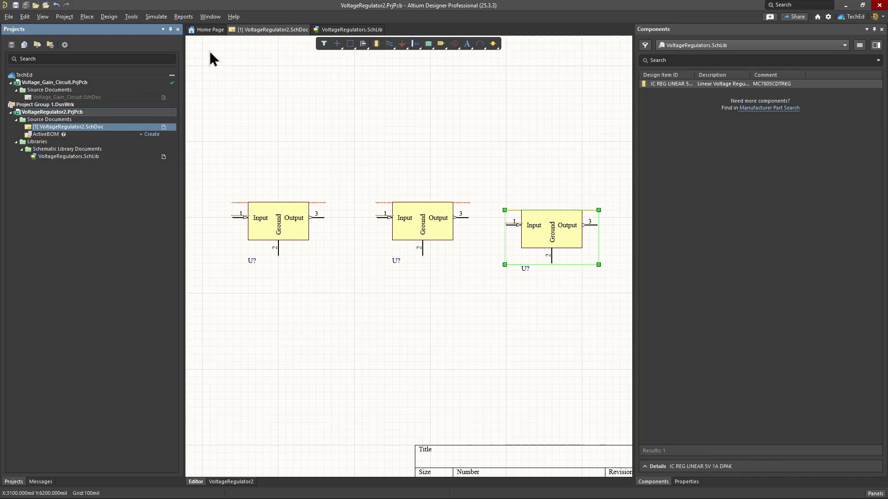
Pick VoltageRegulators.SchLib in Components and place one MC7805CDTRKG below the existing regulators
{"action": "left_click", "coordinate": [87, 17]}
{"action": "left_click", "coordinate": [113, 54]}
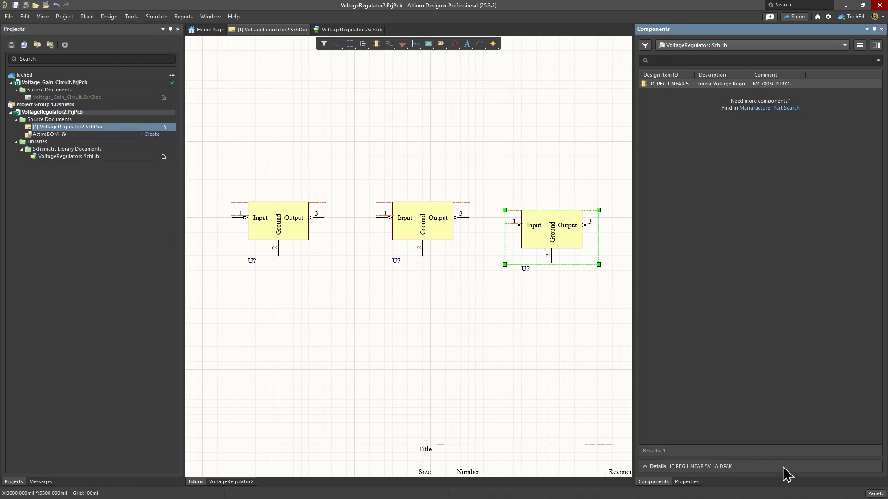
{"action": "left_click", "coordinate": [712, 47]}
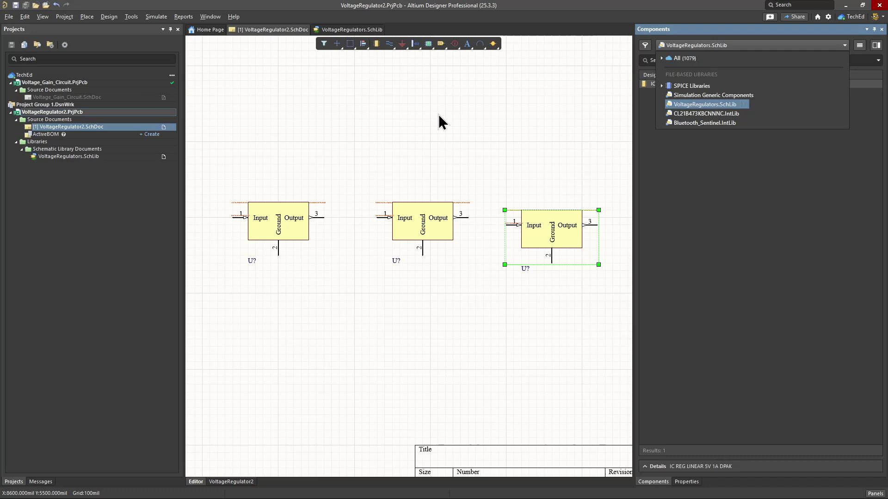
{"action": "left_click", "coordinate": [688, 106]}
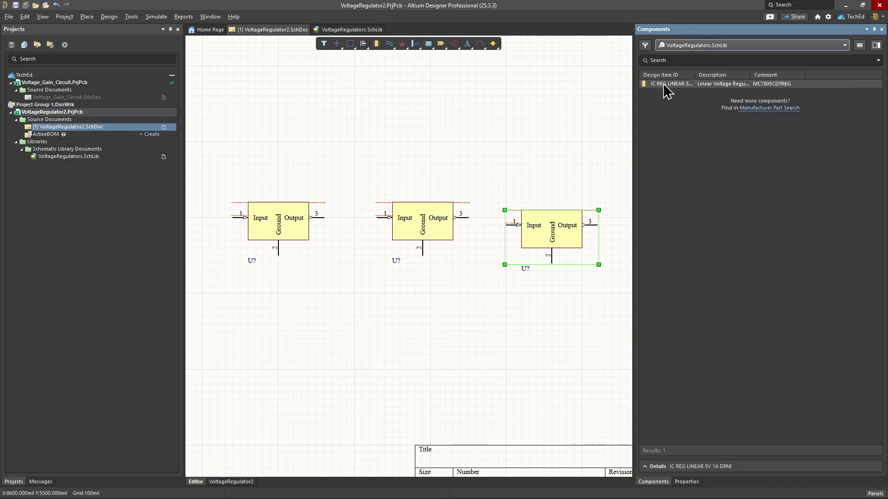
{"action": "double_click", "coordinate": [673, 88]}
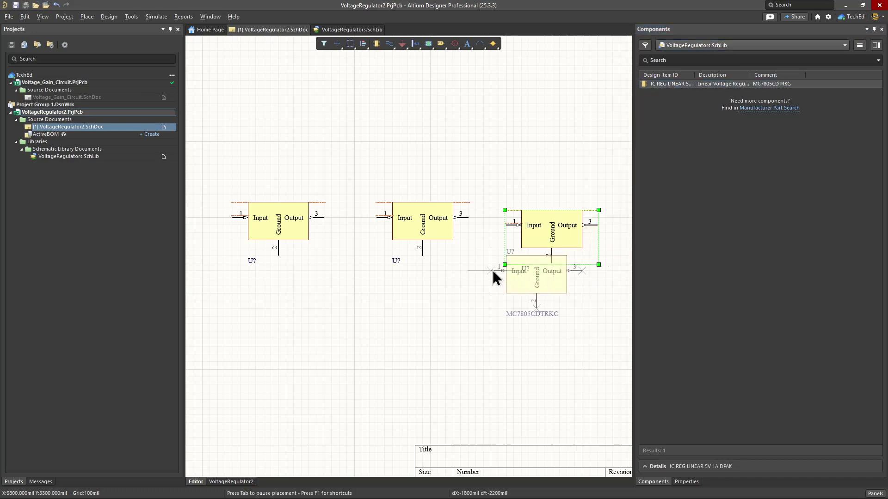
{"action": "left_click", "coordinate": [418, 315]}
{"action": "key", "text": "Escape"}
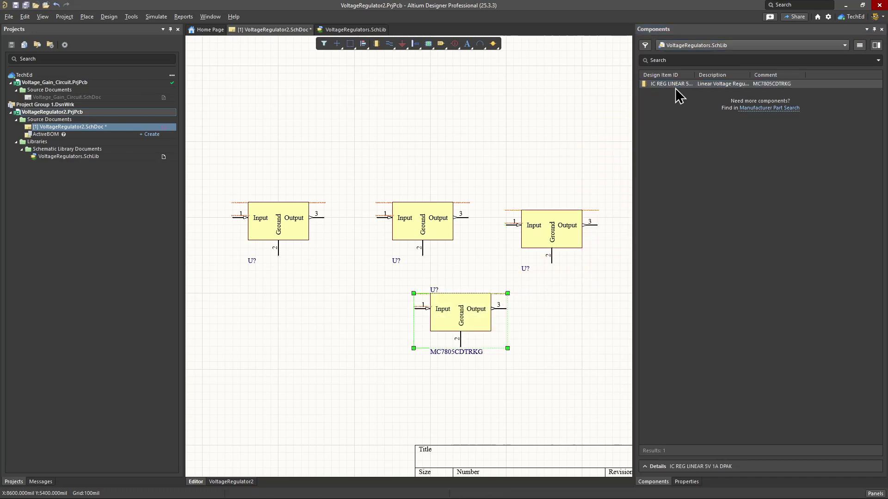
Place two more MC7805CDTRKG regulators, one near the top and one at the lower right
{"action": "left_click_drag", "start_coordinate": [670, 88], "coordinate": [459, 123]}
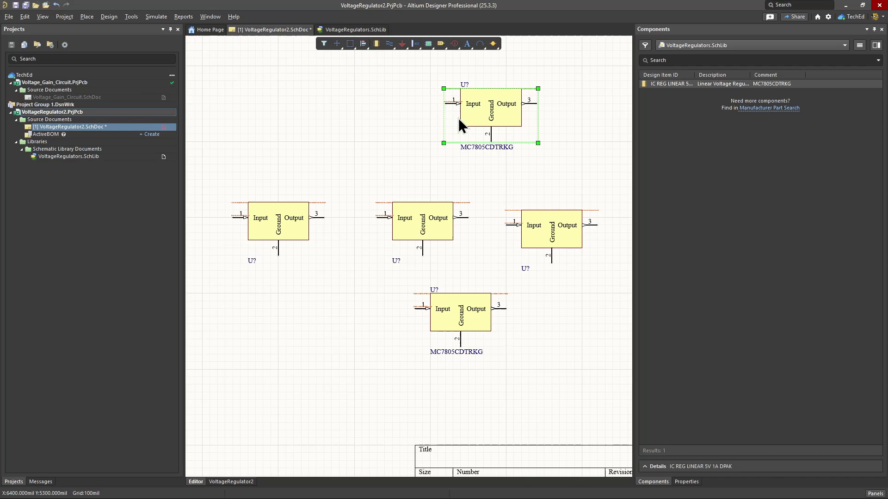
{"action": "right_click", "coordinate": [671, 91]}
{"action": "left_click", "coordinate": [628, 88]}
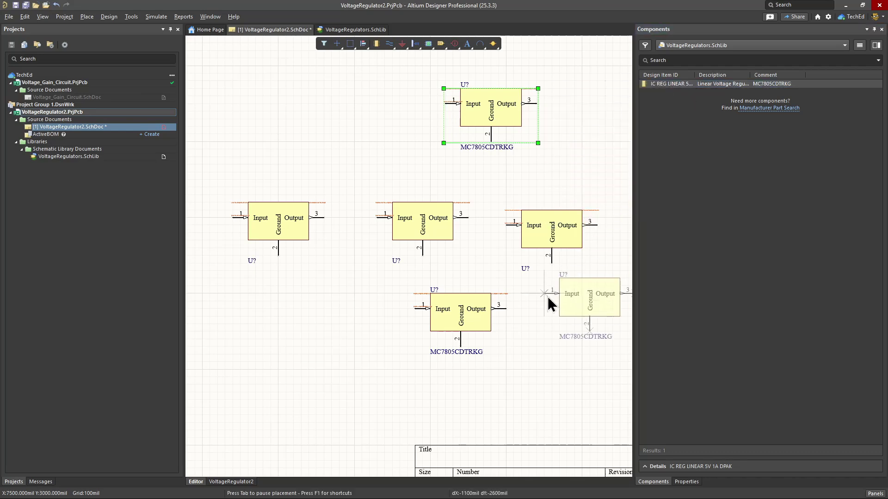
{"action": "left_click", "coordinate": [547, 333]}
{"action": "key", "text": "Escape"}
{"action": "left_click", "coordinate": [558, 159]}
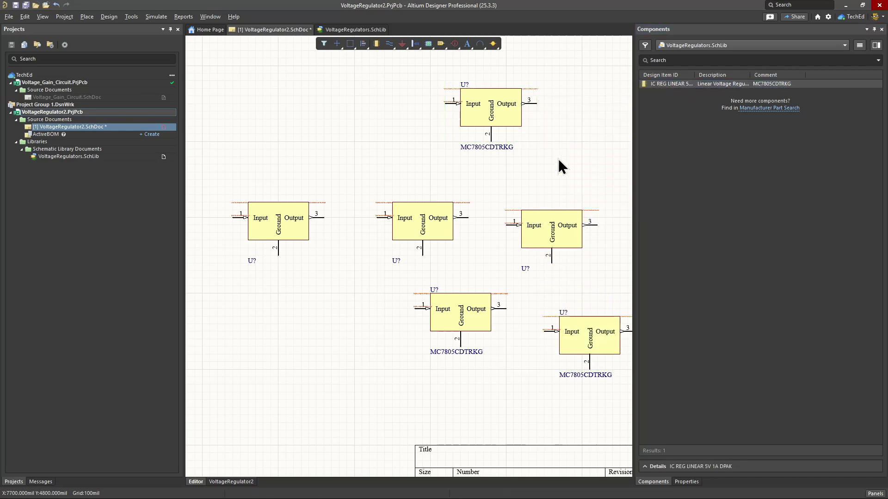